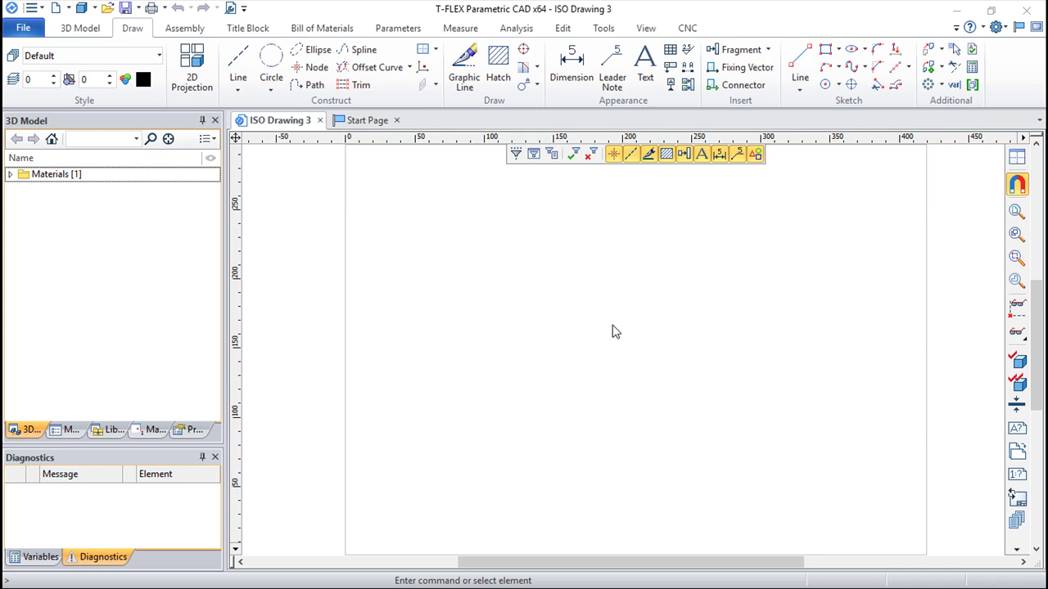
pyautogui.write('ST: Set Document Parameters')
pyautogui.press('Return')
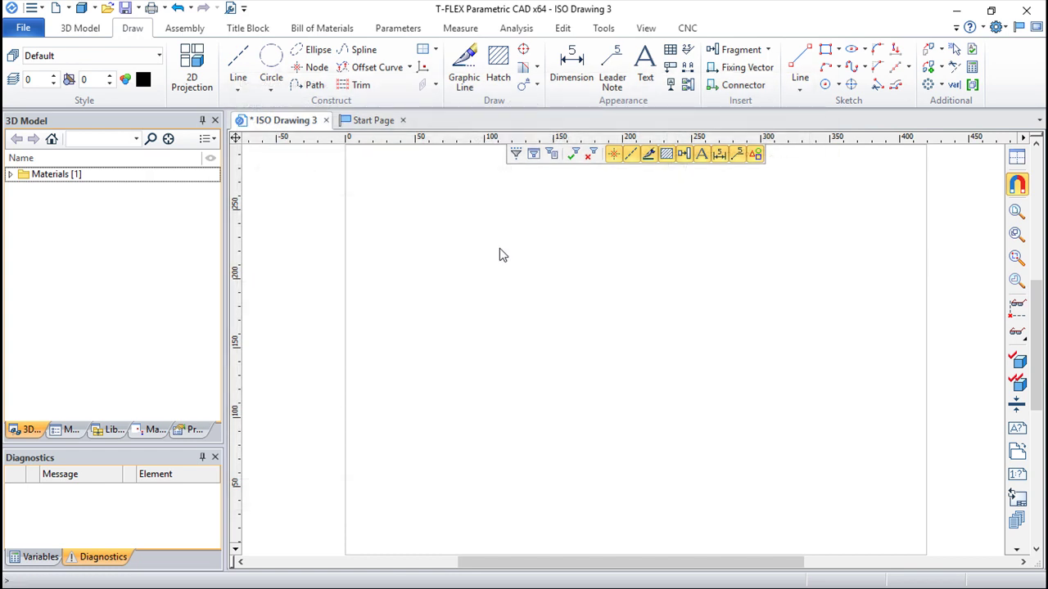
pyautogui.write('ST: Set Document Parameters')
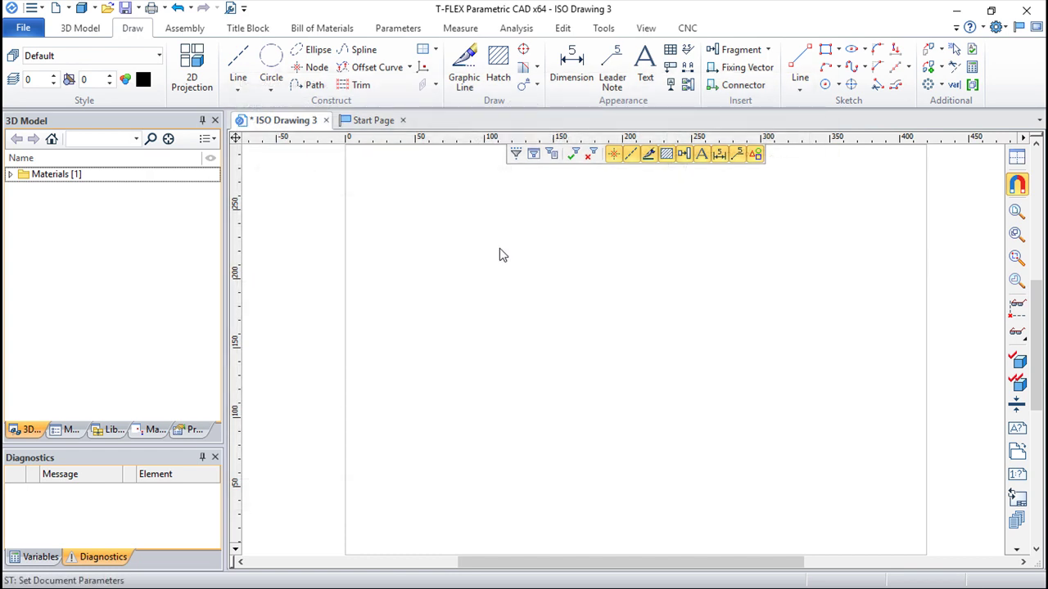
pyautogui.press('Return')
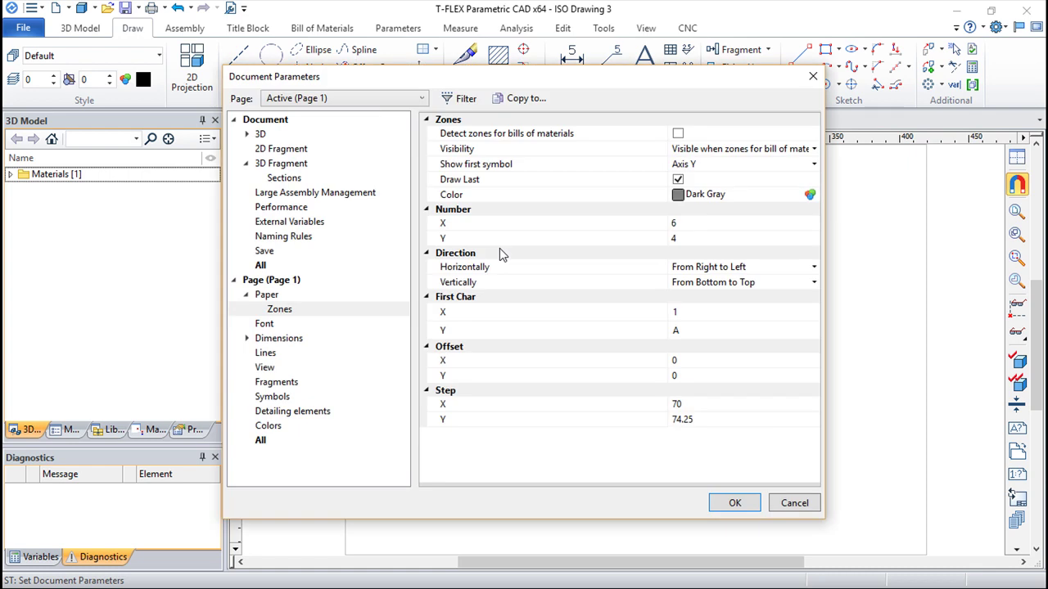
pyautogui.click(812, 77)
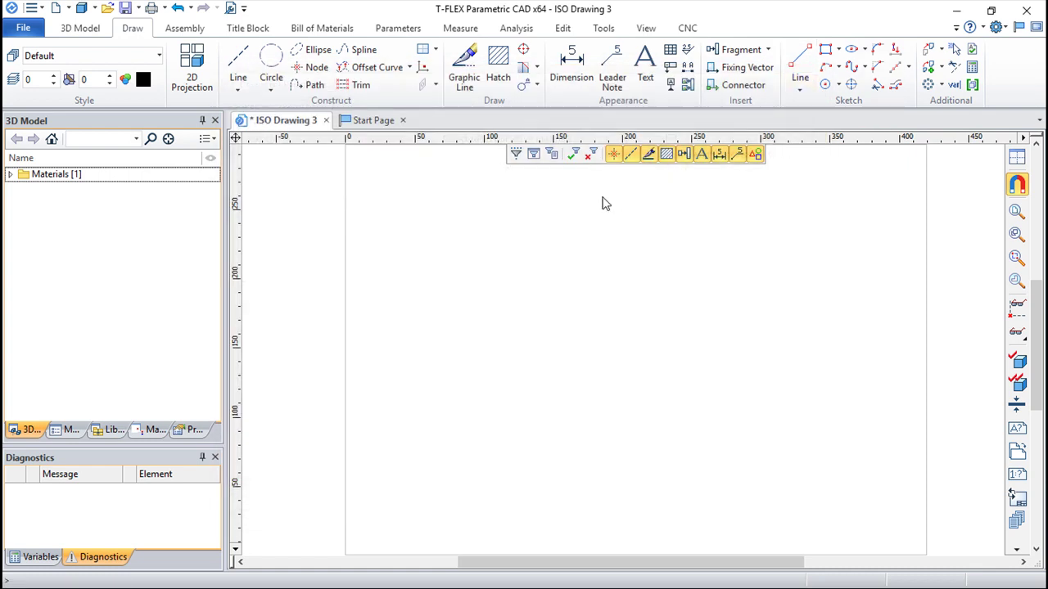
# - Open the 3D section of the Document Parameters, enlarge the dialog to fit all its settings and expand the section's subcategories
pyautogui.click(231, 12)
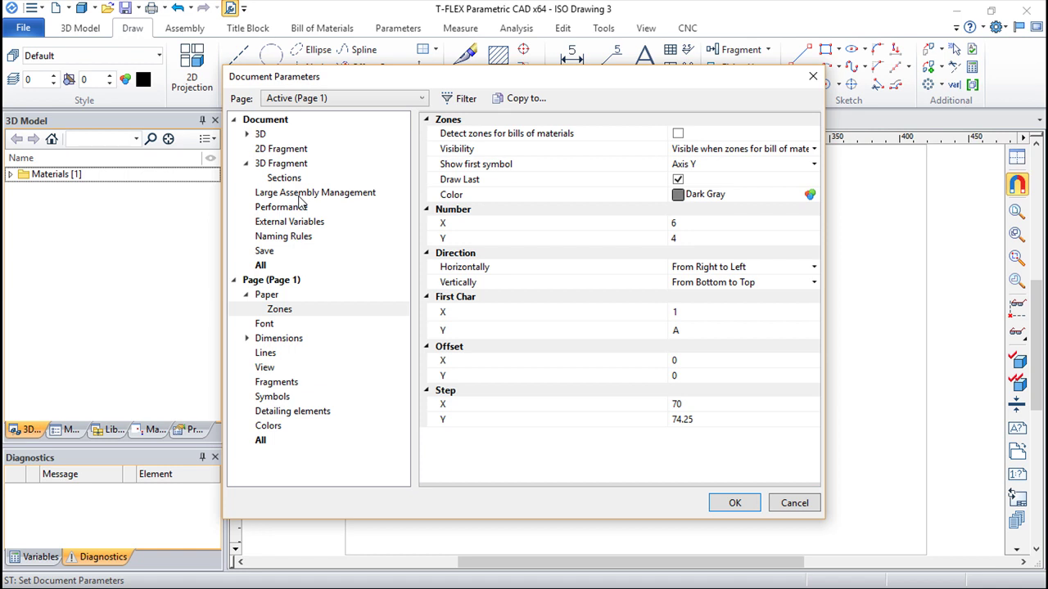
pyautogui.click(289, 136)
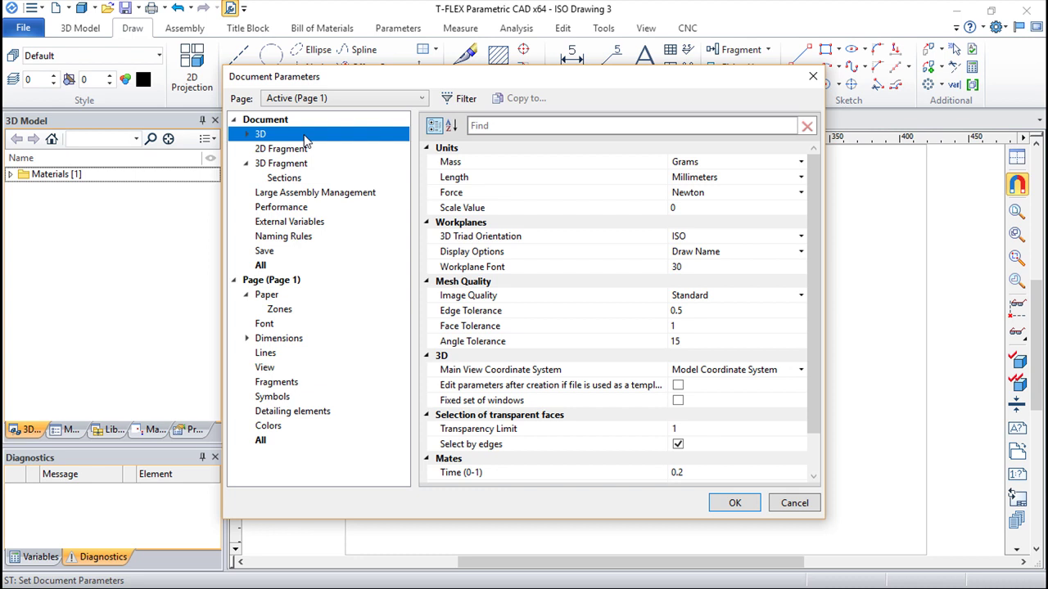
pyautogui.moveTo(437, 78); pyautogui.dragTo(395, 35)
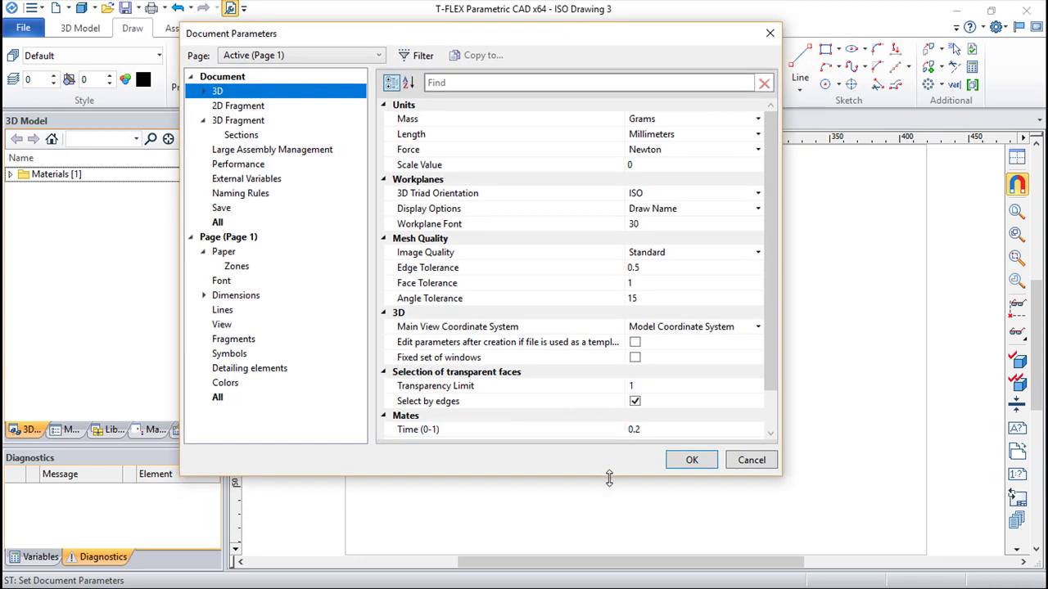
pyautogui.moveTo(608, 479); pyautogui.dragTo(609, 535)
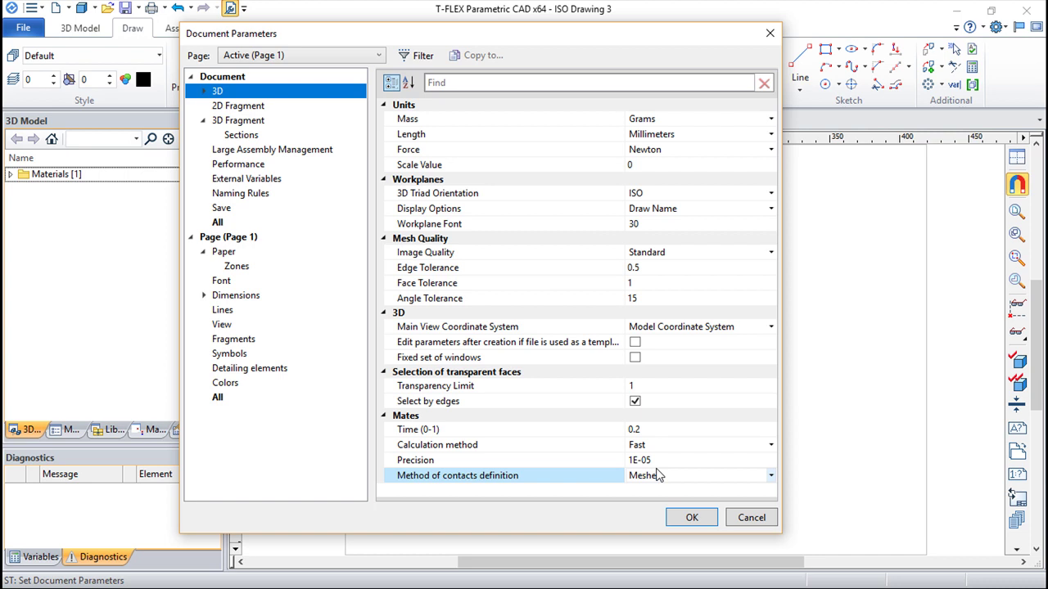
pyautogui.click(205, 92)
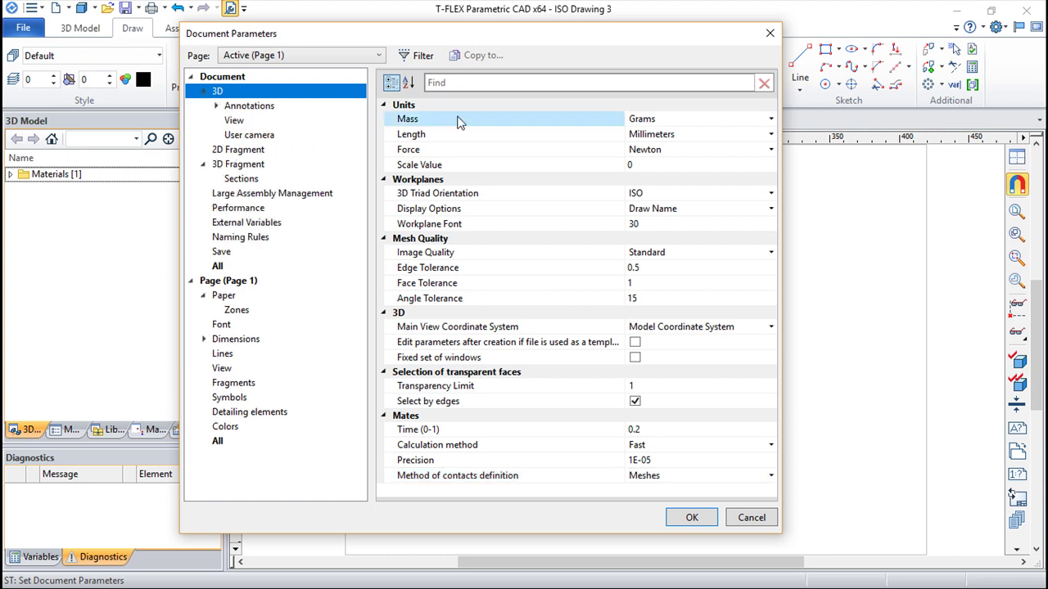
# - Examine the 3D units and workplane settings, including the 3D triad orientation choices, display options and workplane font
pyautogui.click(583, 134)
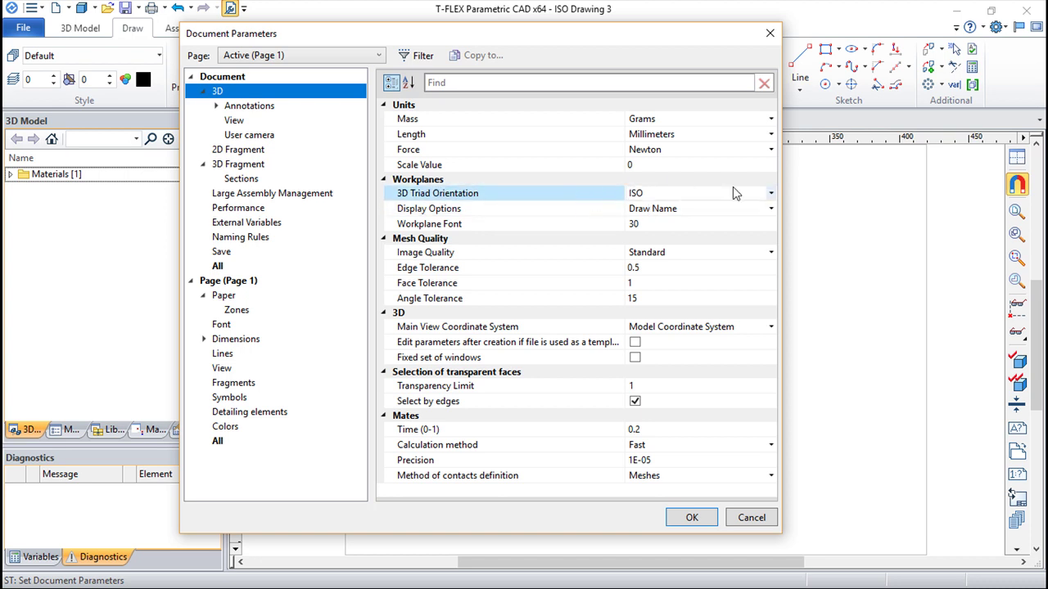
pyautogui.click(770, 194)
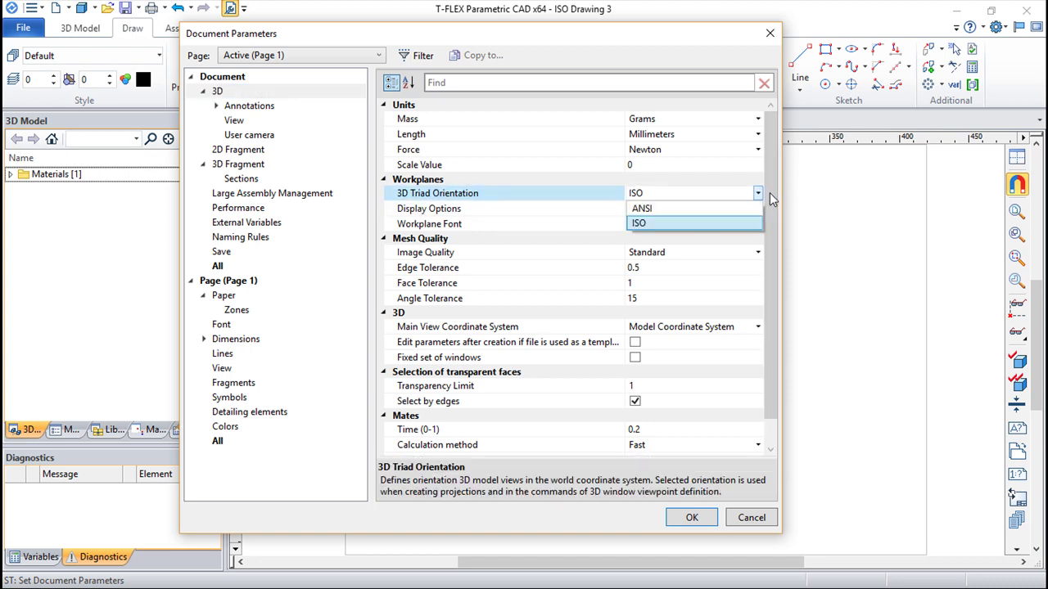
pyautogui.click(692, 194)
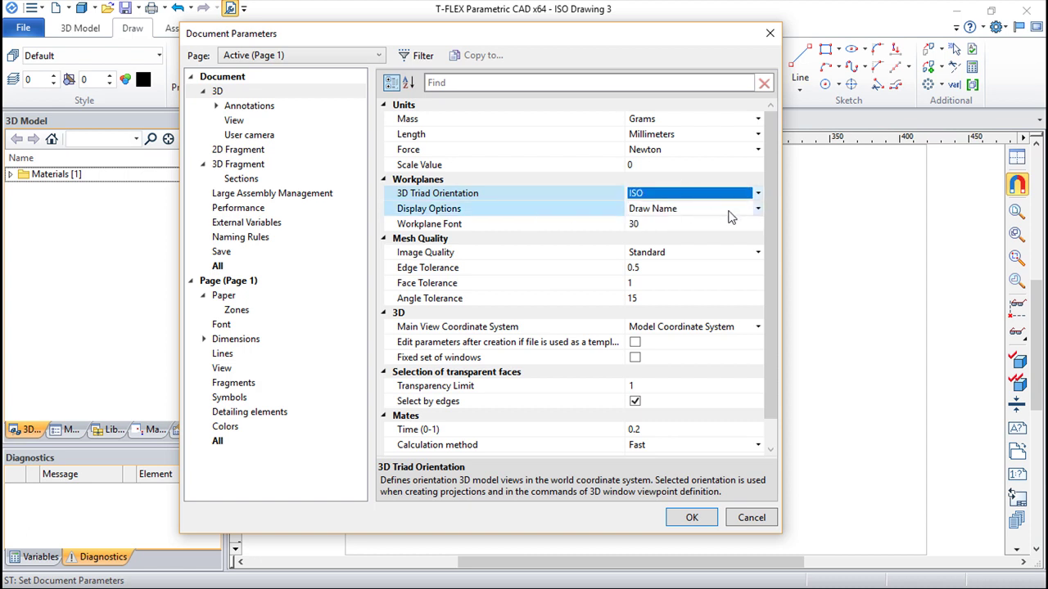
pyautogui.click(513, 209)
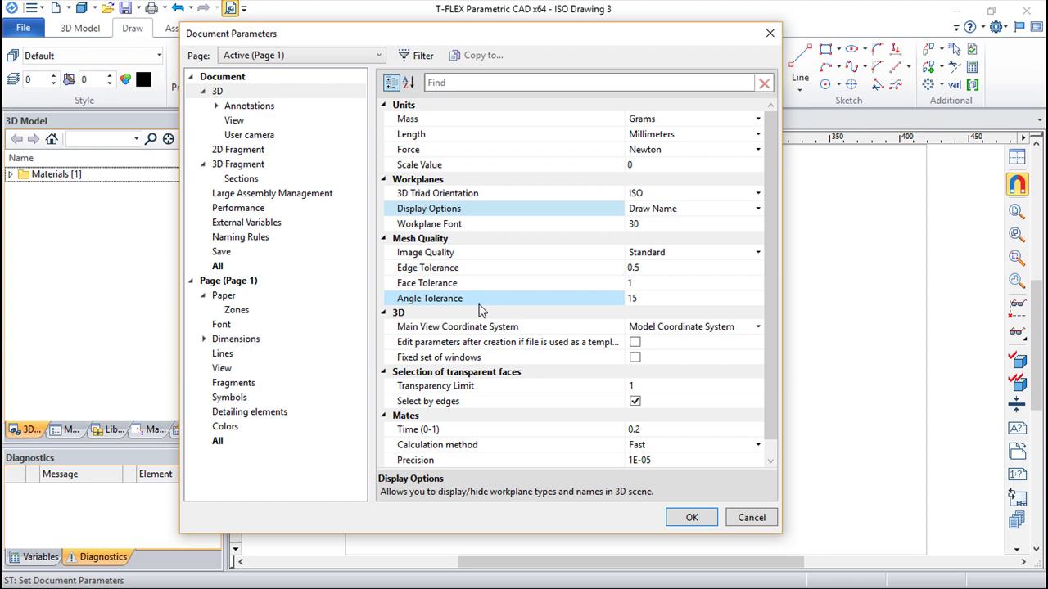
pyautogui.click(428, 226)
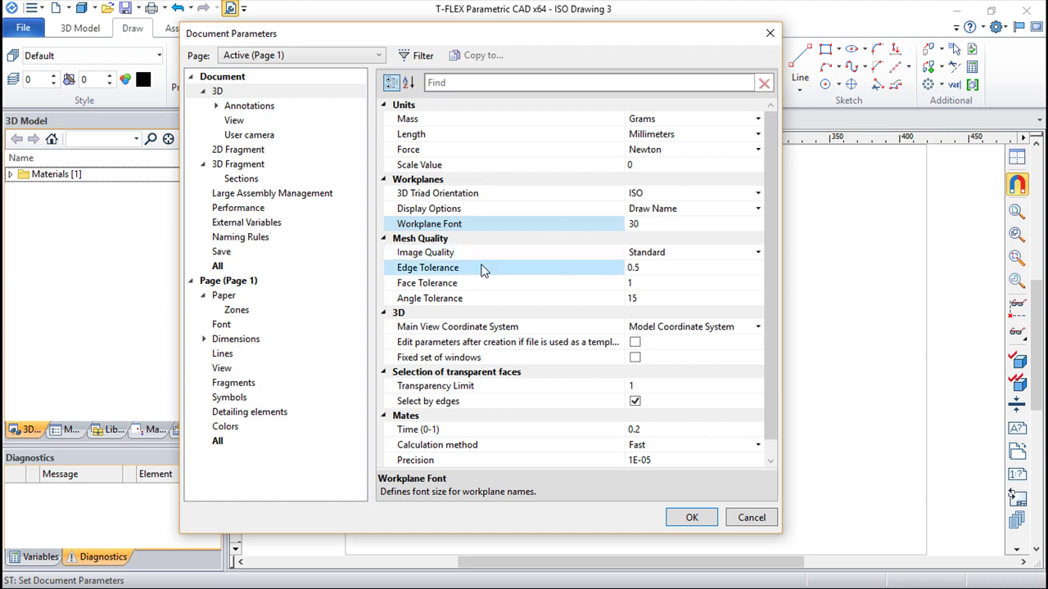
# - Examine the image quality levels, the main view coordinate system, and the template editing and fixed set of windows options
pyautogui.click(758, 254)
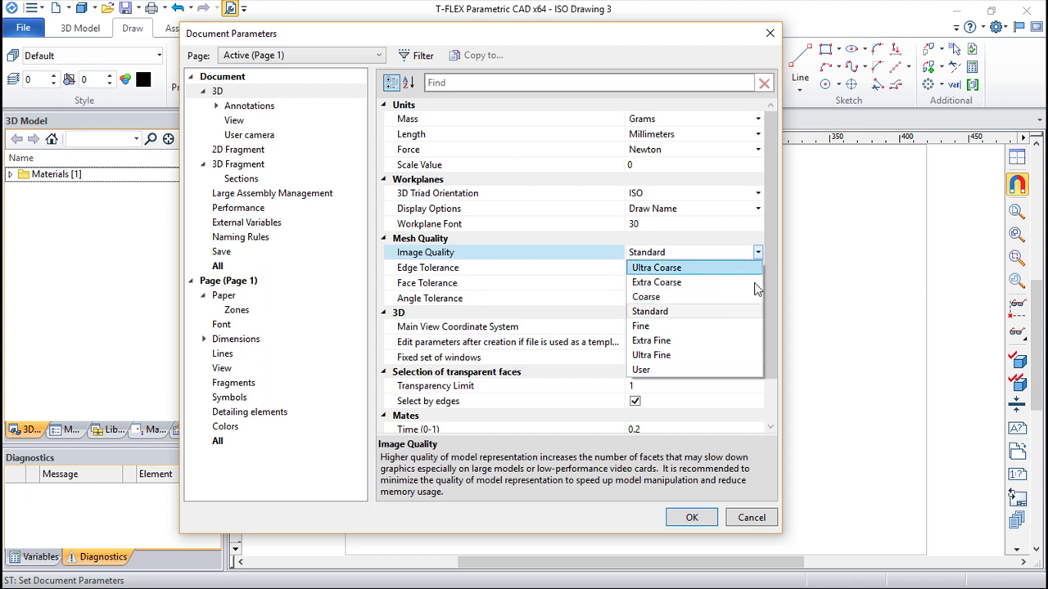
pyautogui.click(602, 278)
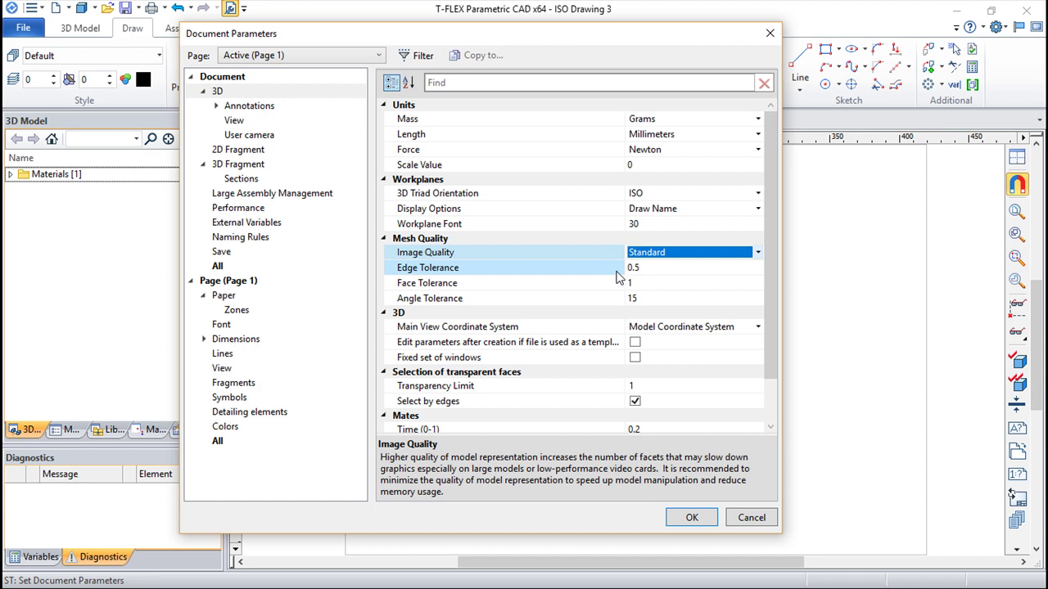
pyautogui.click(468, 327)
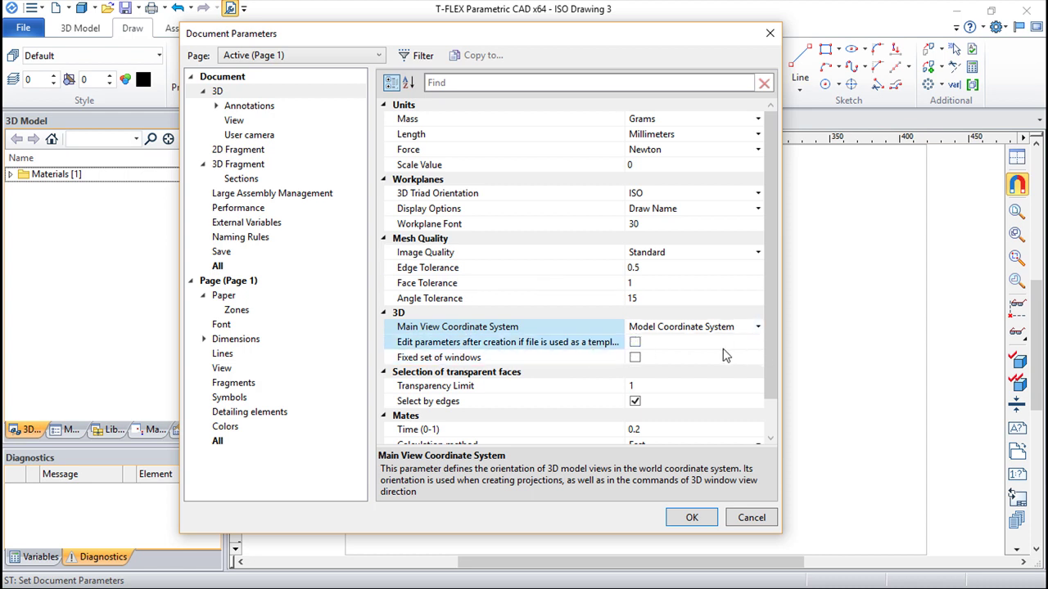
pyautogui.click(550, 344)
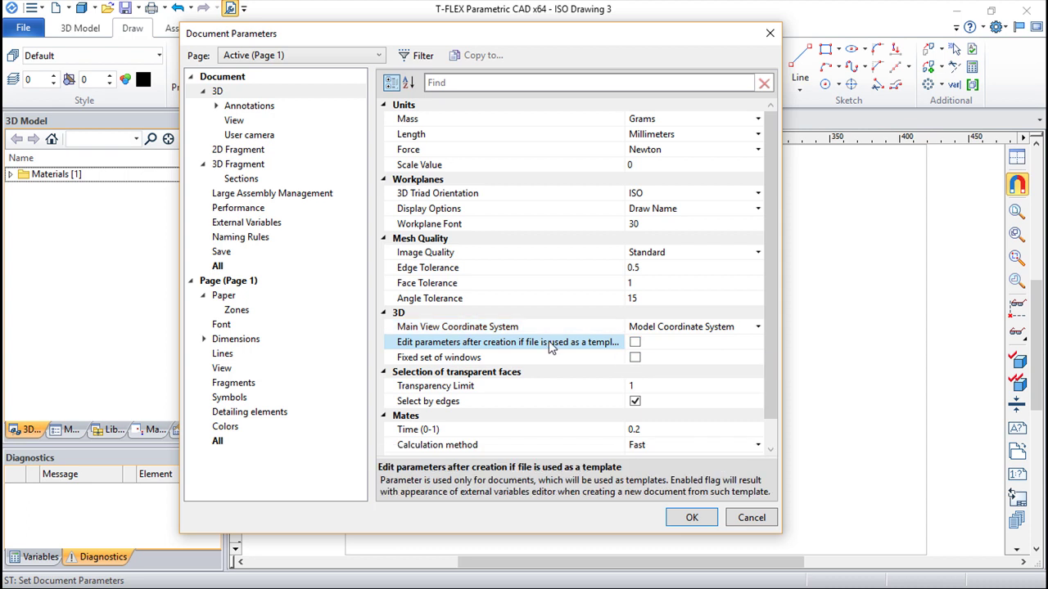
pyautogui.click(436, 360)
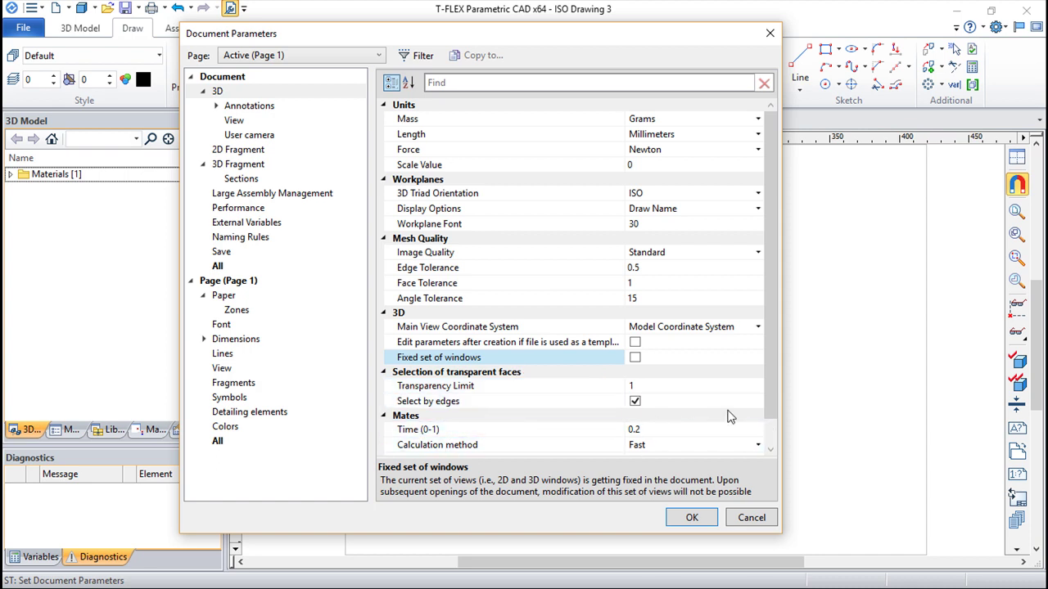
pyautogui.scroll(-2, 773, 395)
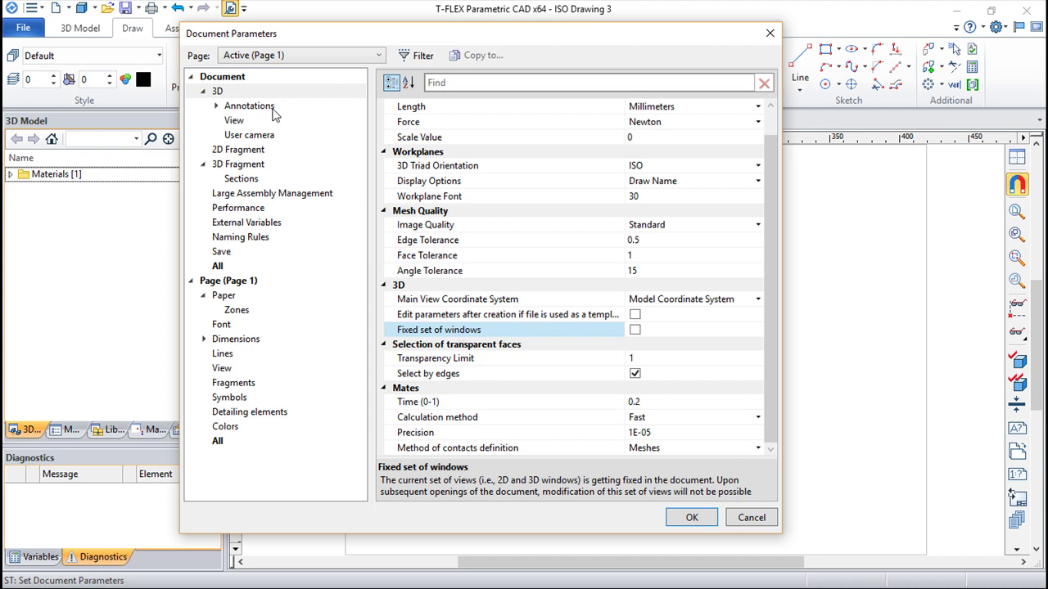
# - Review the 3D annotation settings for font, dimensions and alternative dimensions
pyautogui.click(245, 108)
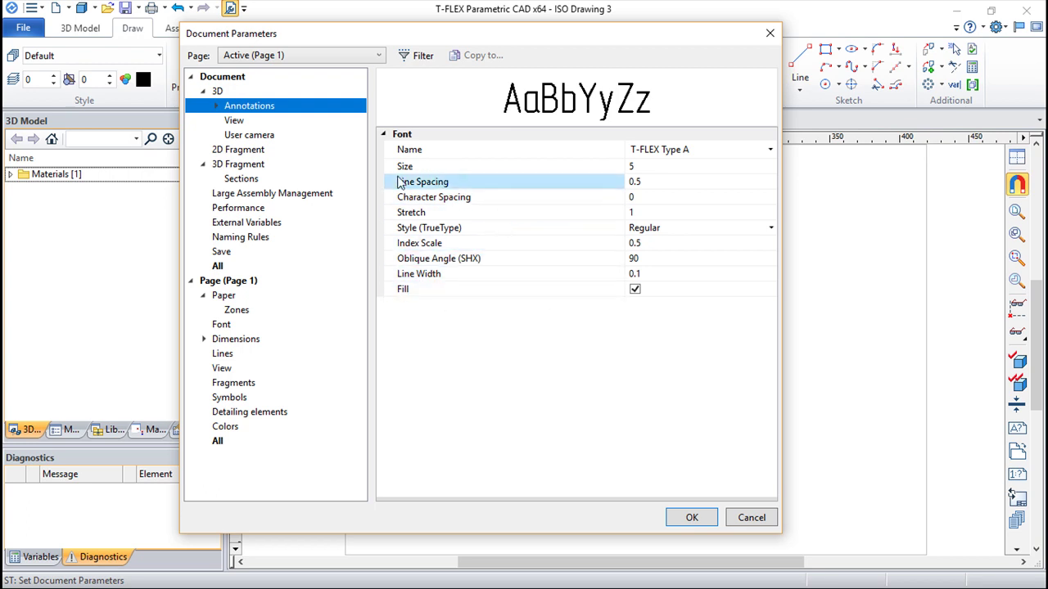
pyautogui.click(217, 106)
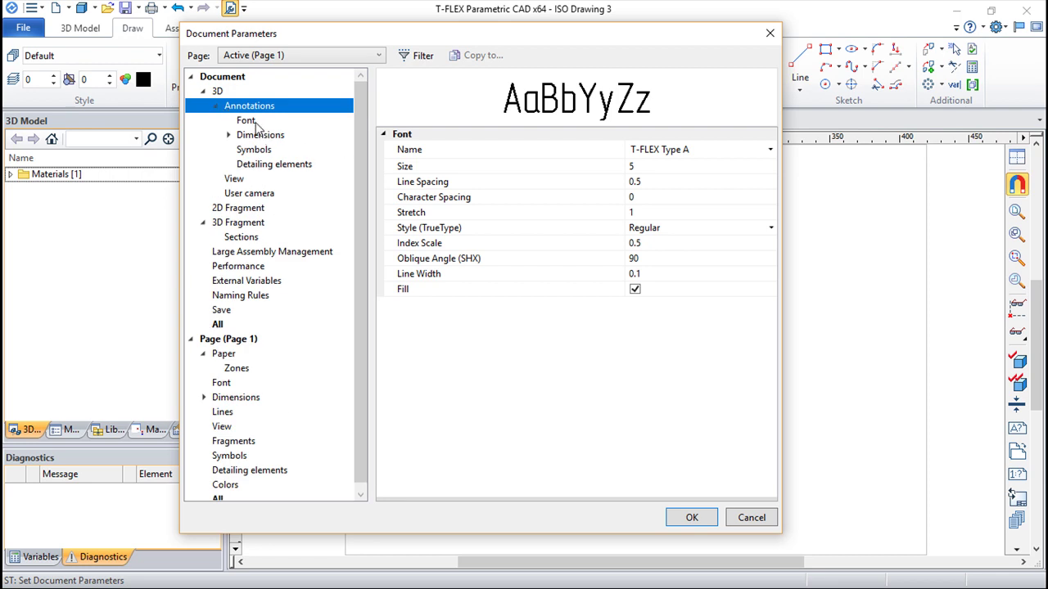
pyautogui.click(249, 121)
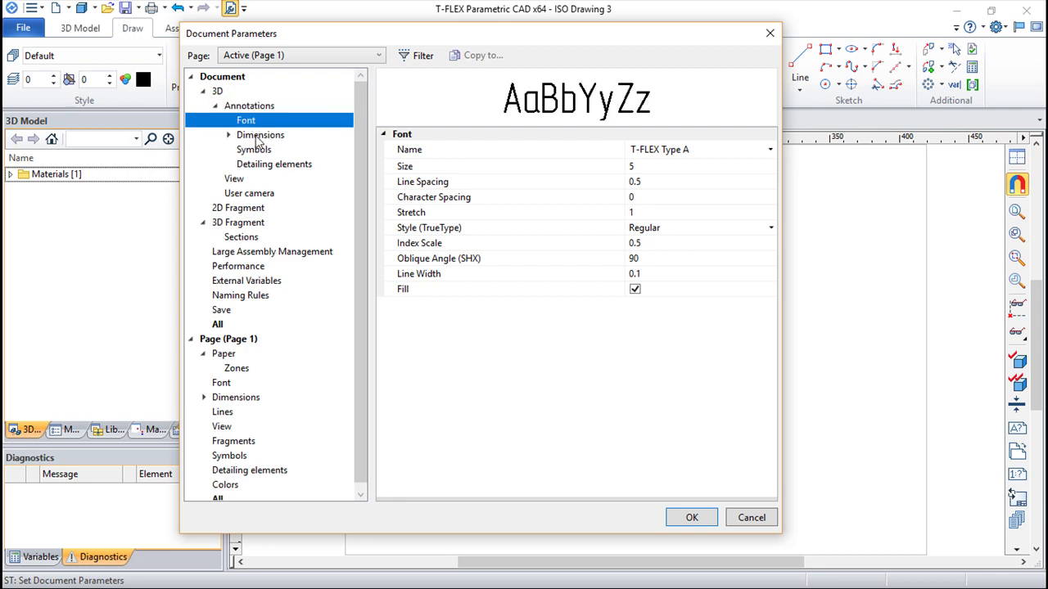
pyautogui.click(259, 136)
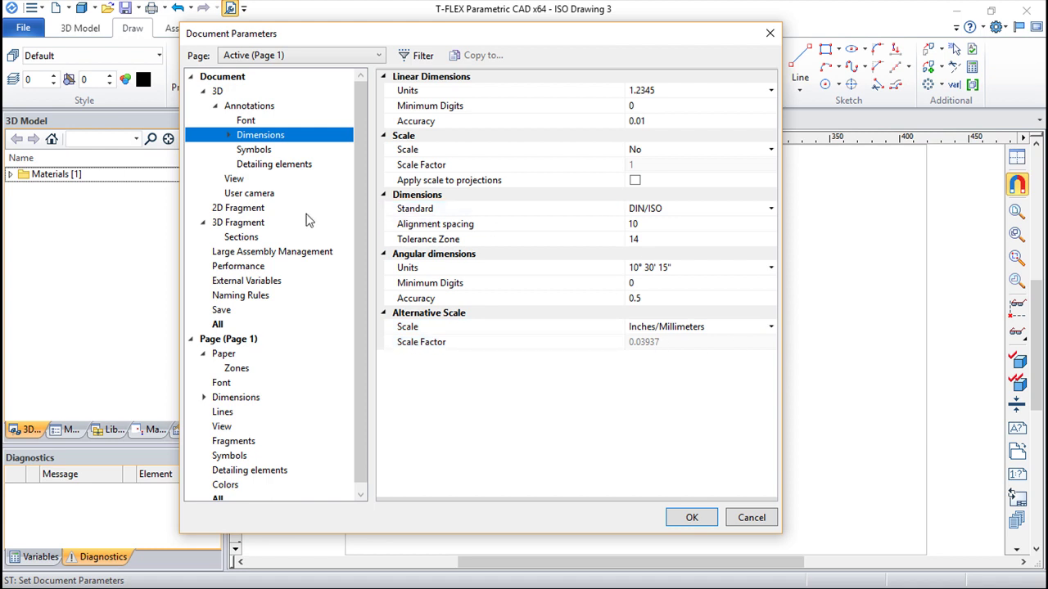
pyautogui.click(231, 136)
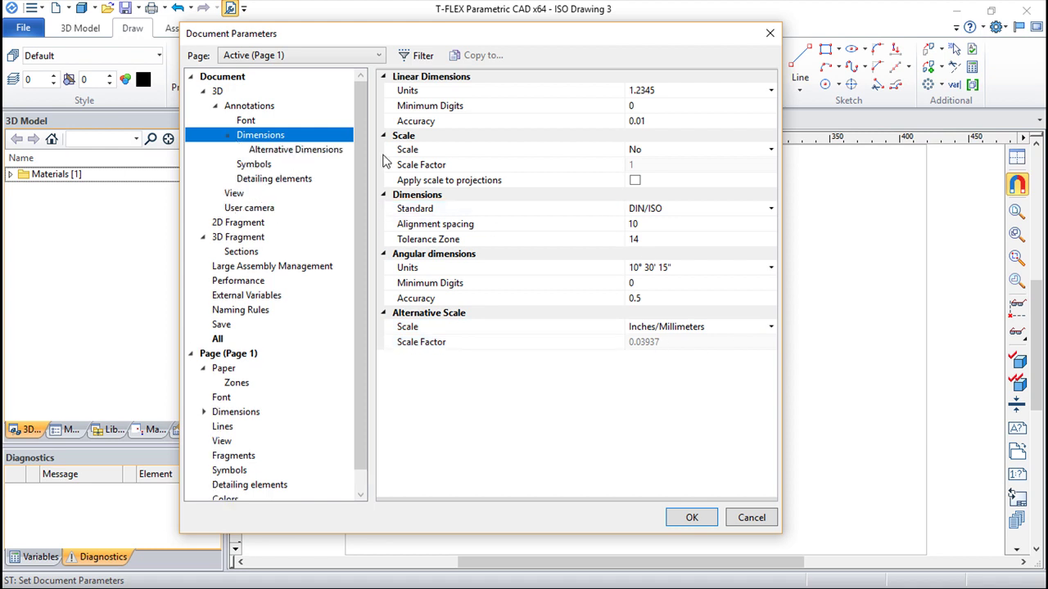
pyautogui.click(302, 150)
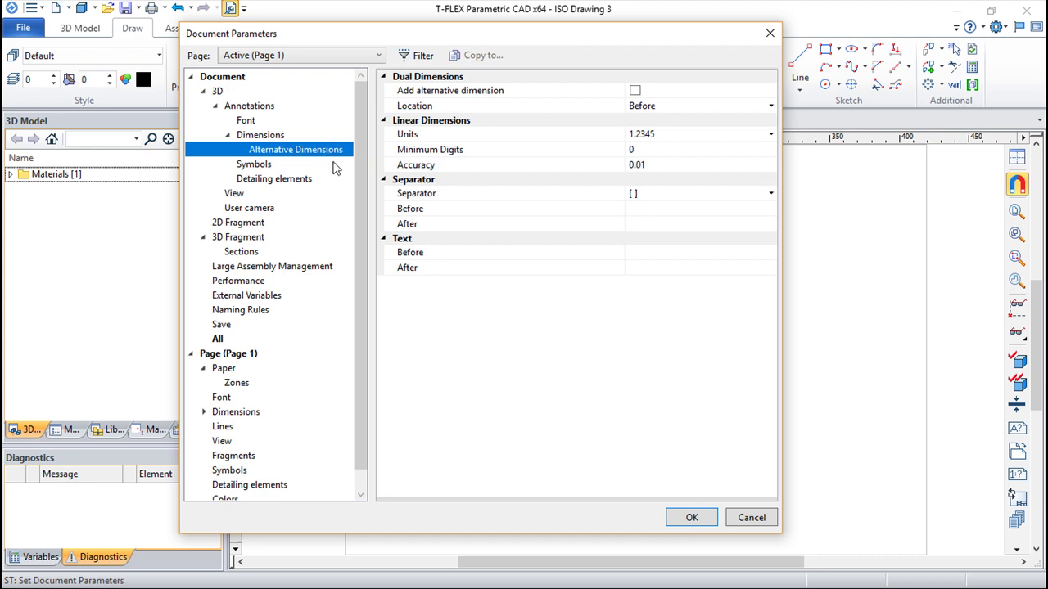
# - Review the annotation symbol codes with the degree symbol picker, and the detailing elements' automatic letter designation choices
pyautogui.click(258, 166)
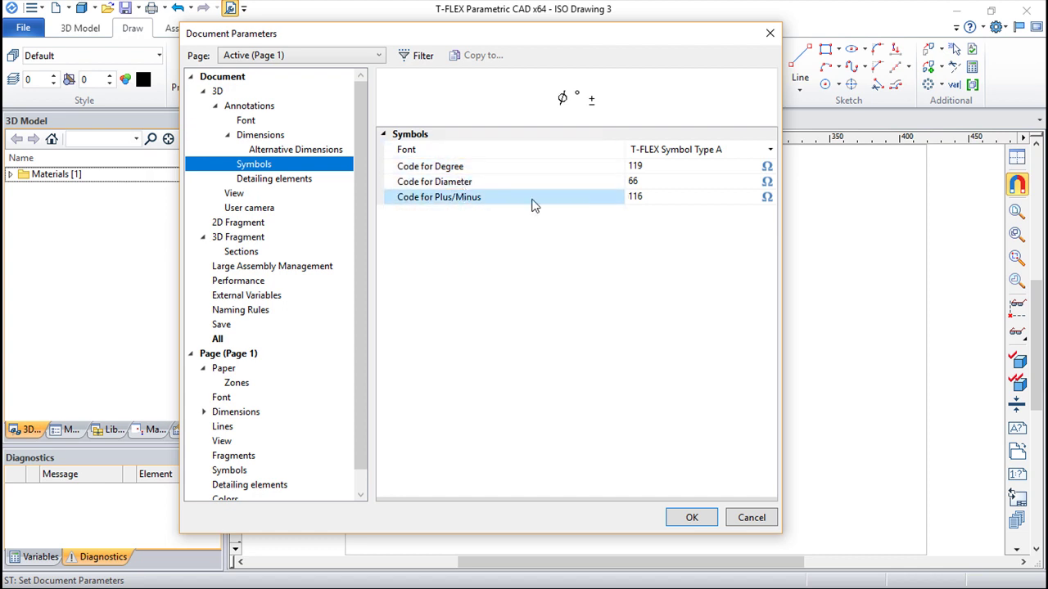
pyautogui.click(766, 167)
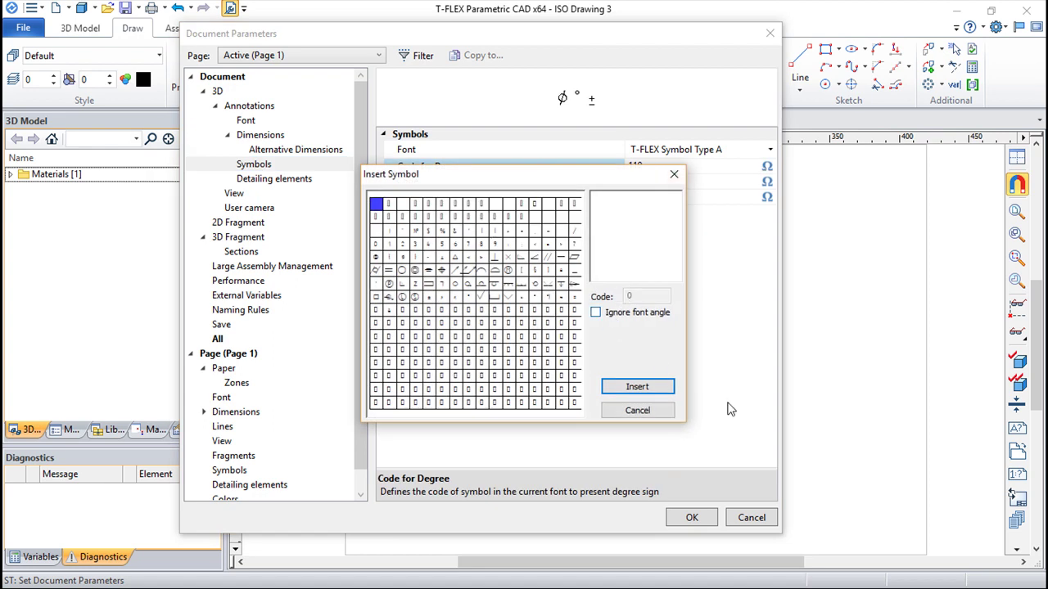
pyautogui.click(657, 413)
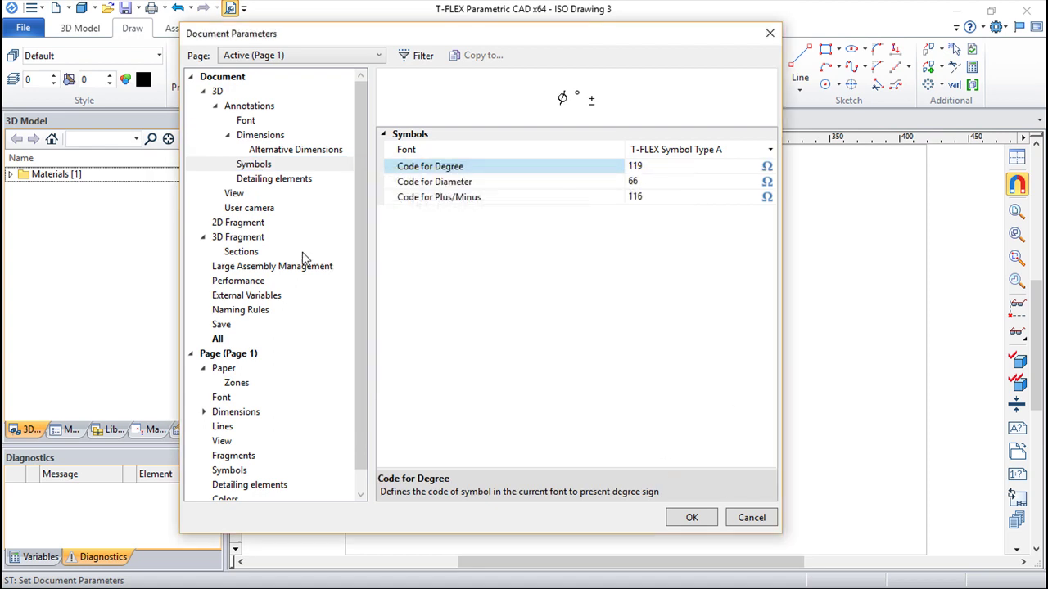
pyautogui.click(270, 179)
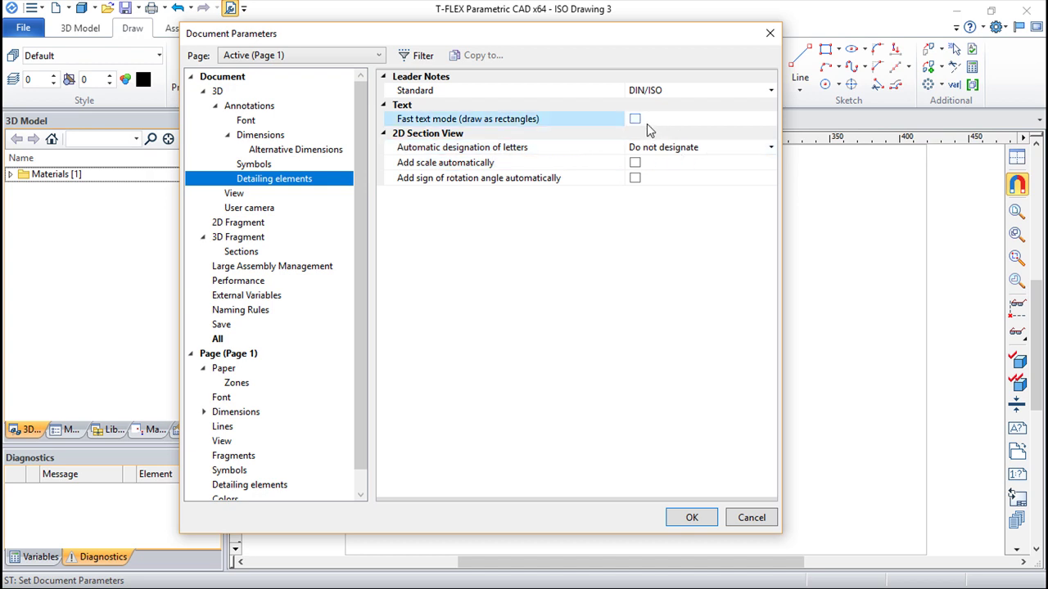
pyautogui.click(772, 149)
pyautogui.click(770, 147)
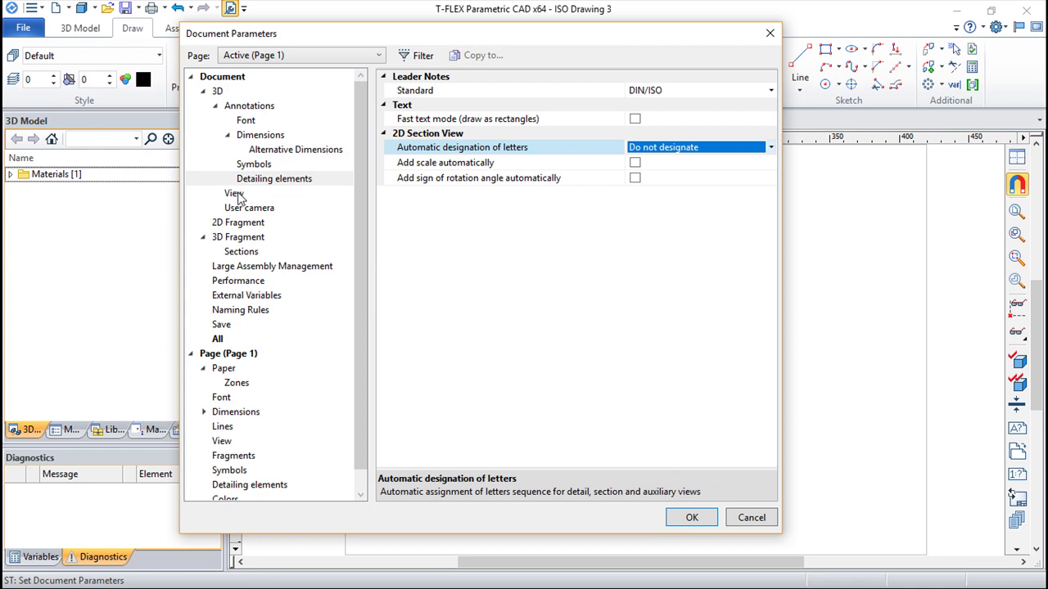
# - Review the 3D view settings, including the element selection modes and element sizes, and the user camera movement settings
pyautogui.click(235, 194)
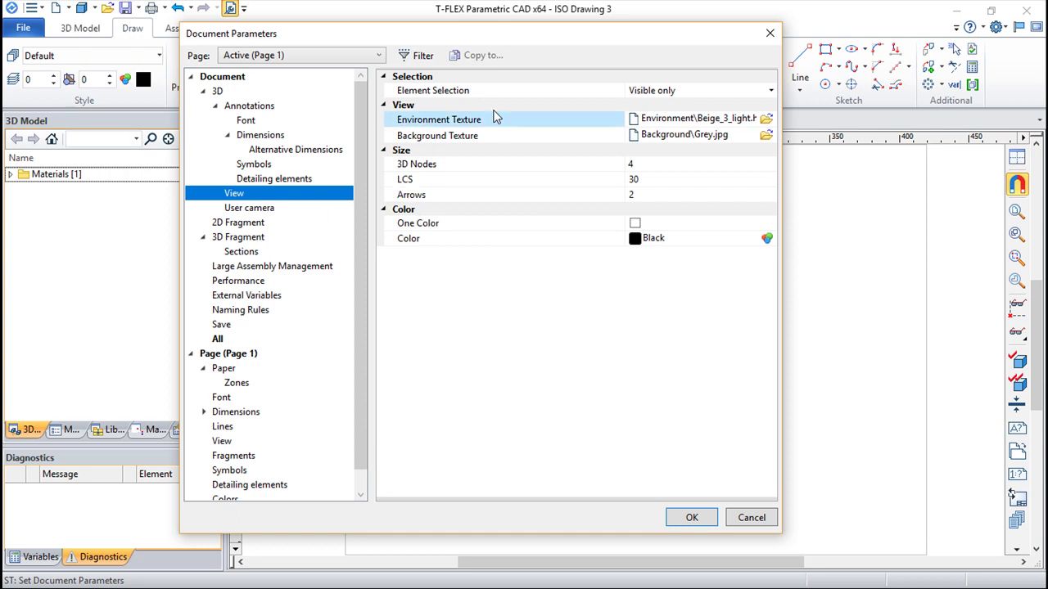
pyautogui.click(771, 91)
pyautogui.click(771, 91)
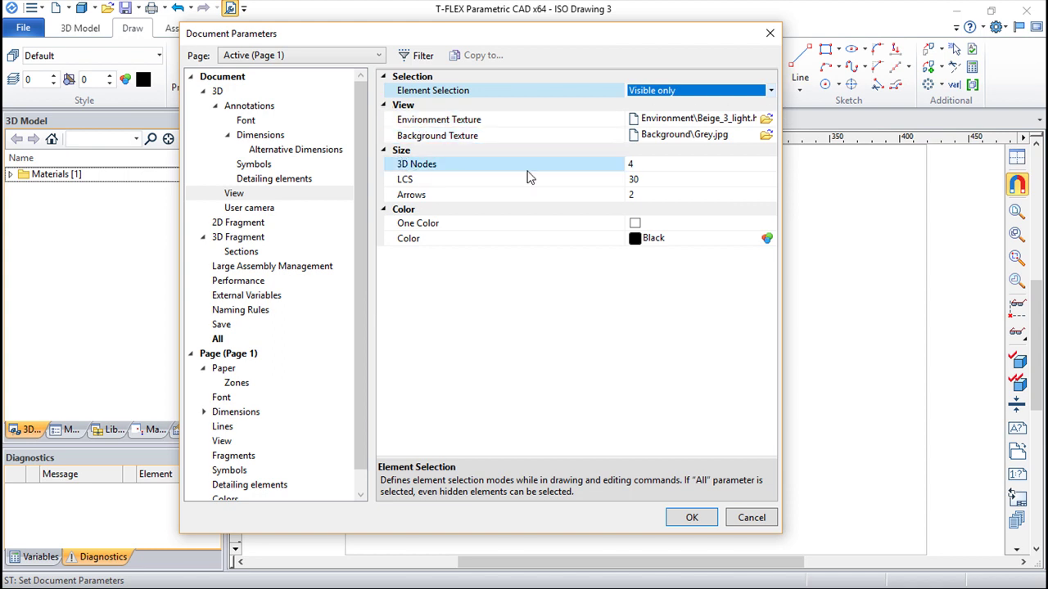
pyautogui.click(622, 166)
pyautogui.click(422, 182)
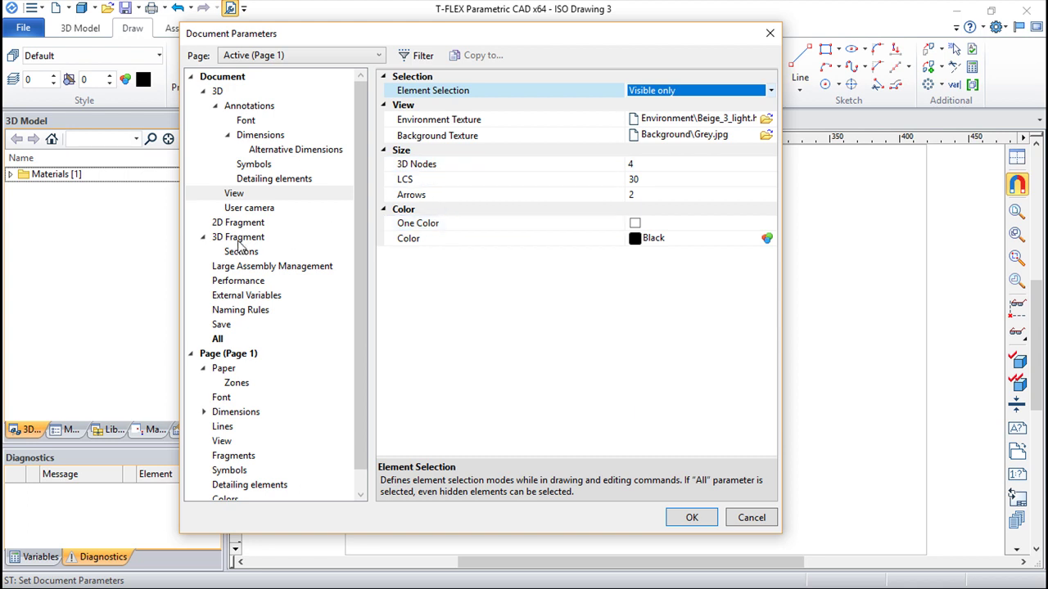
pyautogui.click(236, 211)
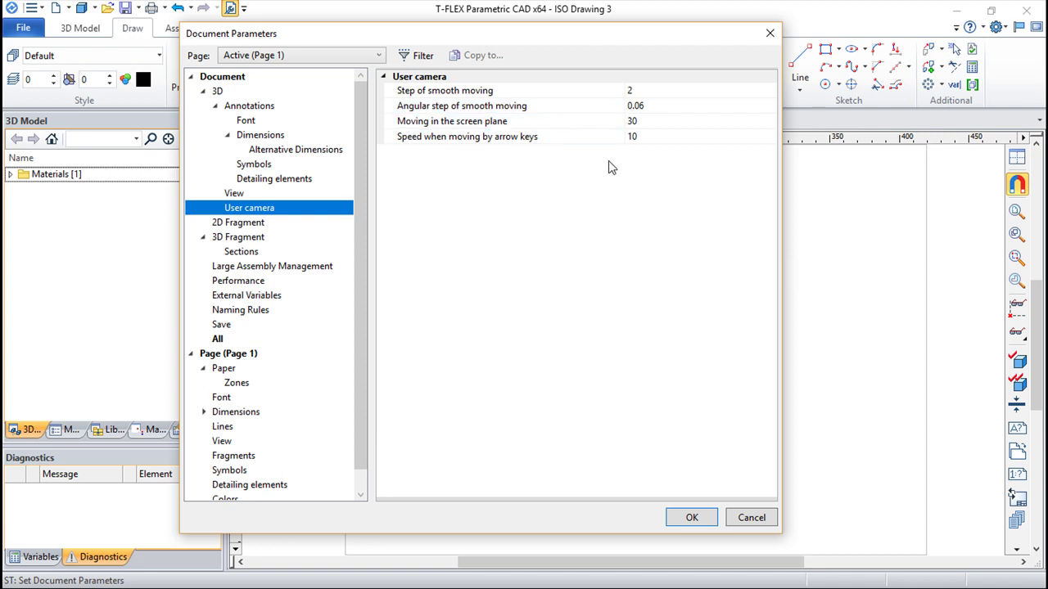
# - Review the 2D Fragment and 3D Fragment settings, including the conditions for not applying sections
pyautogui.click(236, 223)
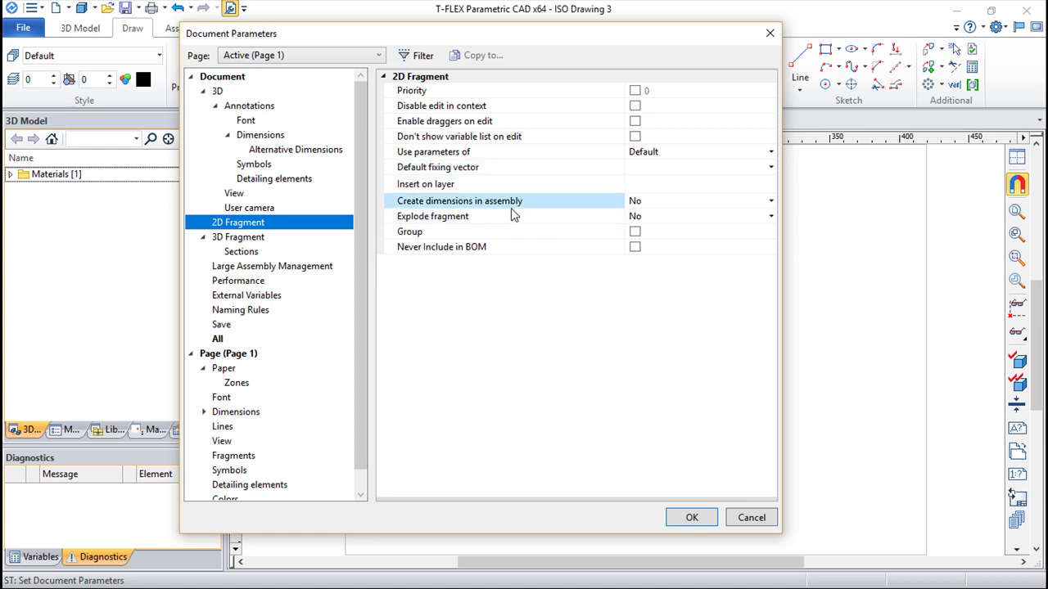
pyautogui.click(204, 238)
pyautogui.click(204, 238)
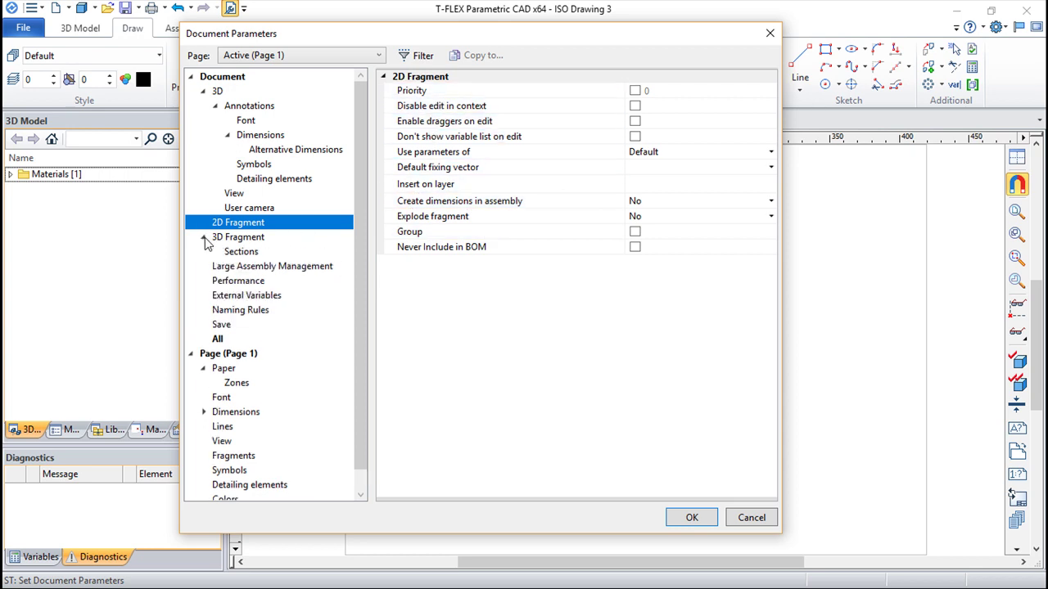
pyautogui.click(245, 238)
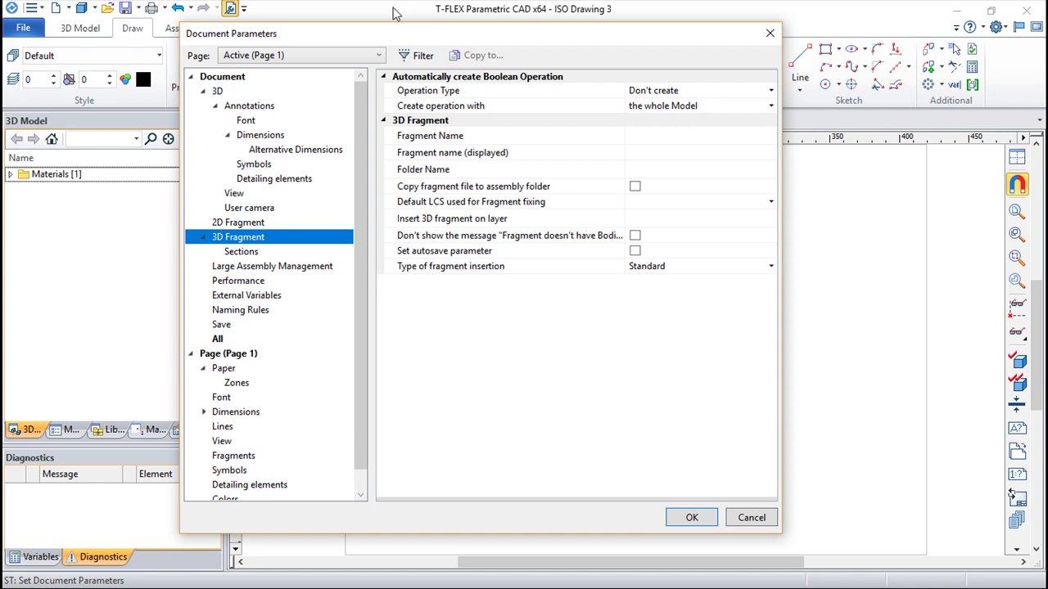
pyautogui.click(241, 252)
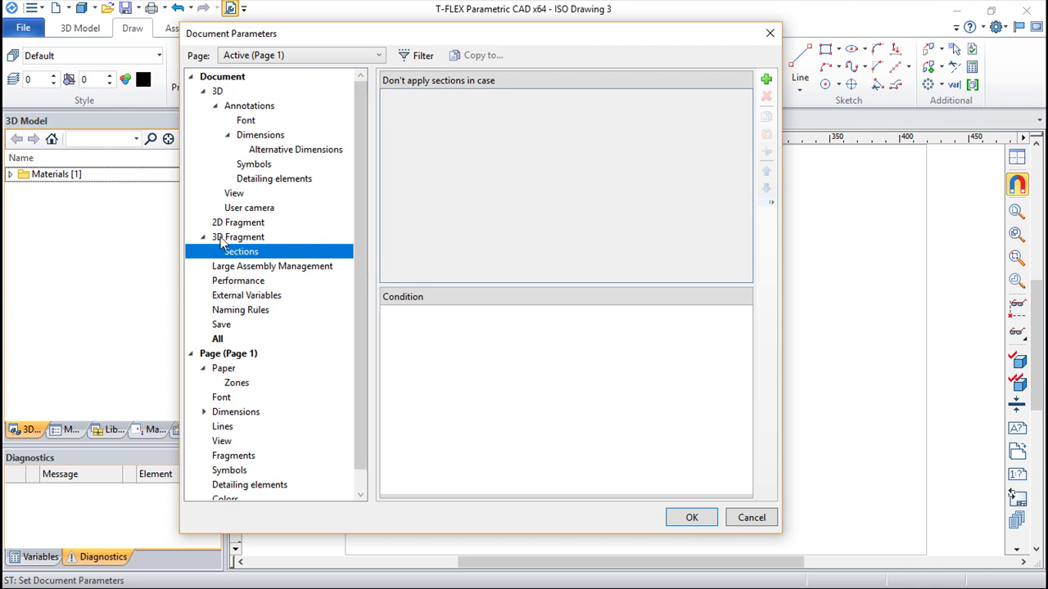
# - Review the large assembly management settings and try out the option that hides parts smaller than 1
pyautogui.click(266, 268)
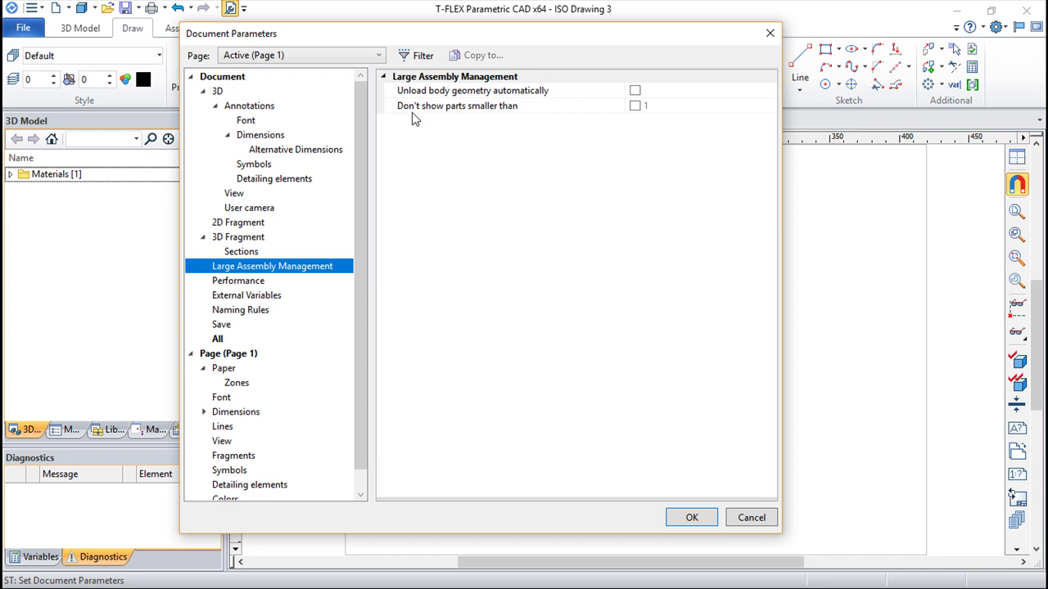
pyautogui.click(499, 110)
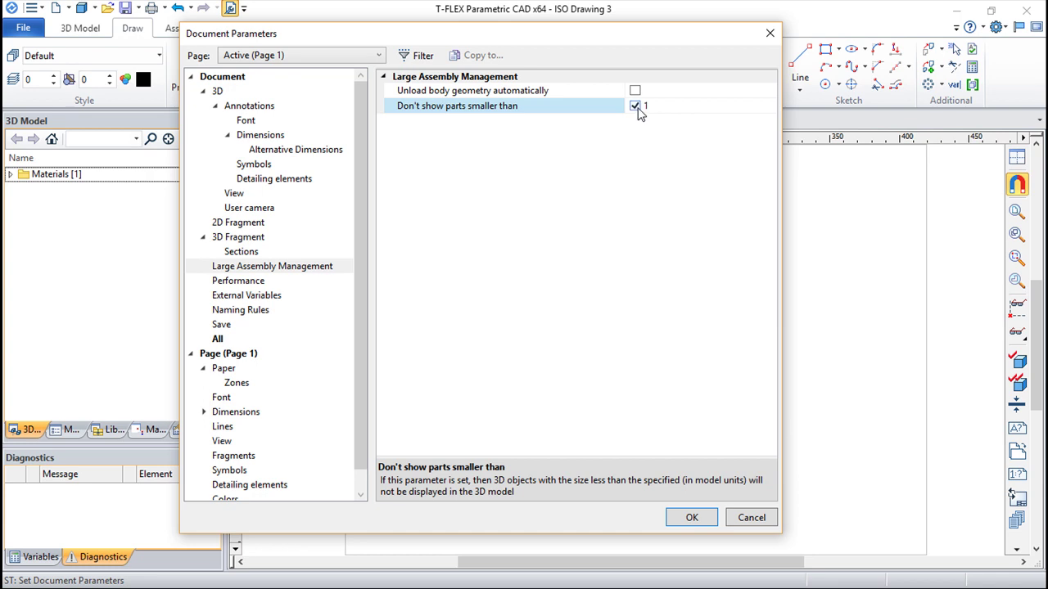
pyautogui.click(635, 106)
# - Review the performance recalculation settings and the available external variable editor choices
pyautogui.click(255, 284)
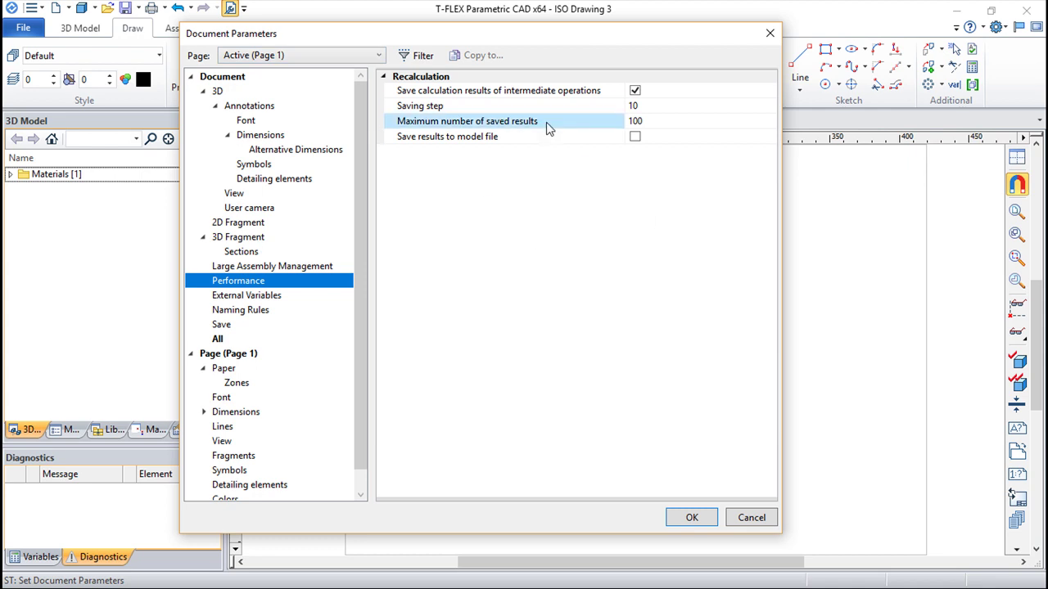
pyautogui.click(258, 299)
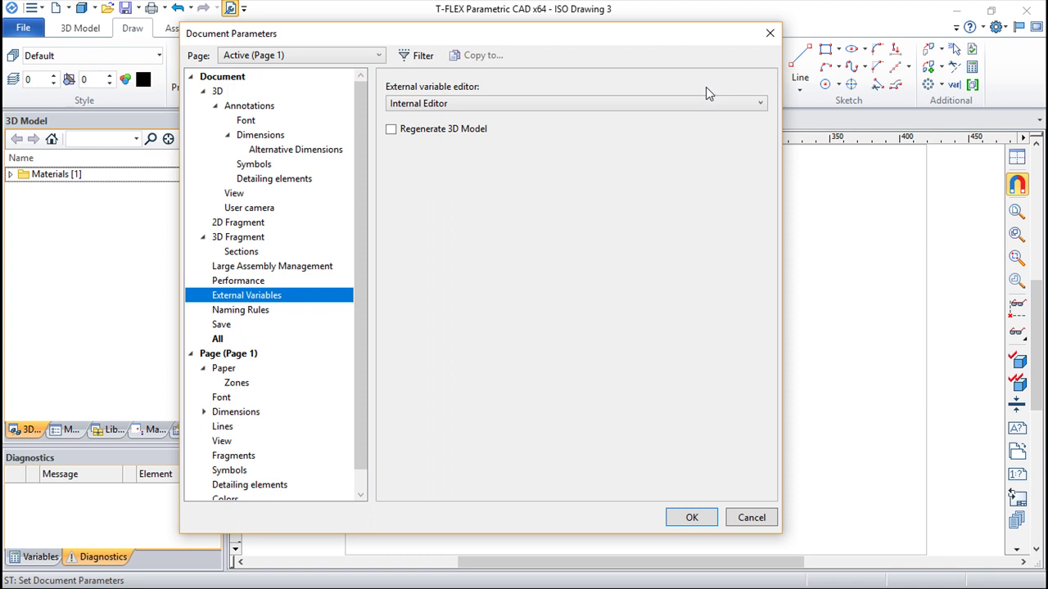
pyautogui.click(760, 104)
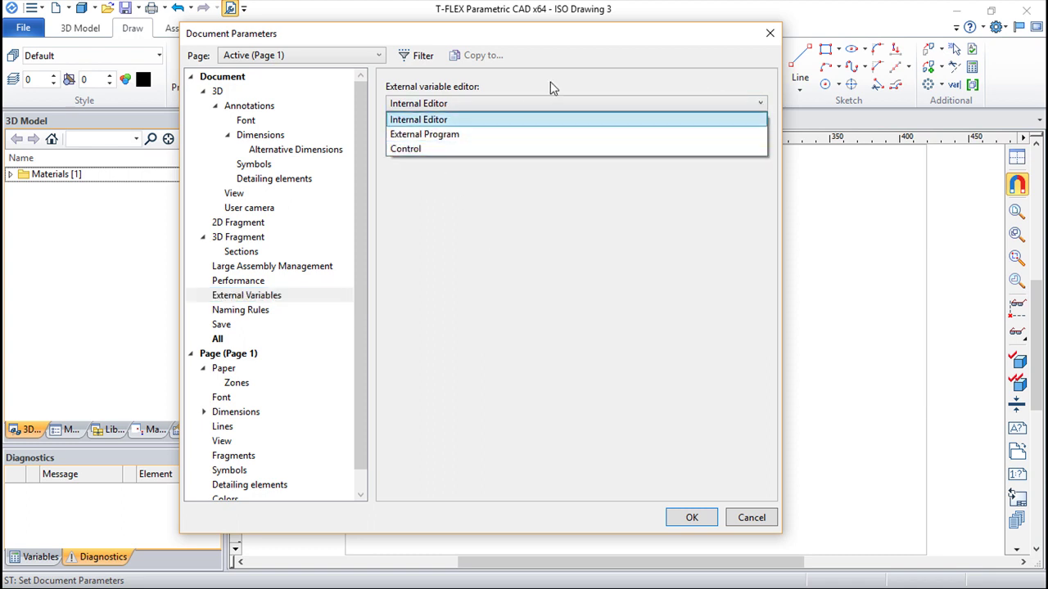
pyautogui.click(573, 30)
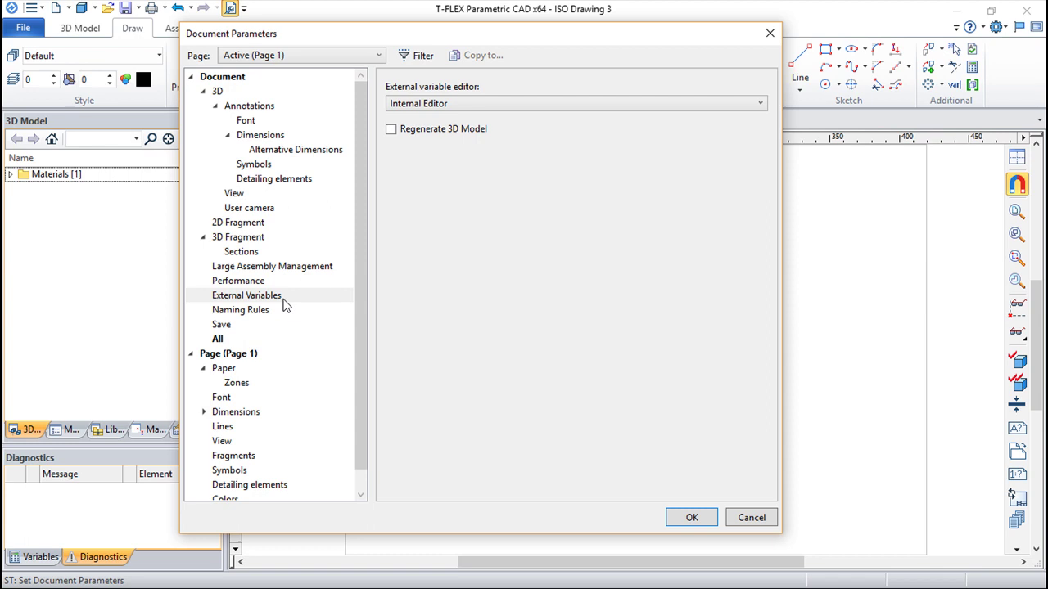
# - Review the naming rules for new pages, examining the Normal, Workplane and Dialog name descriptions
pyautogui.click(240, 311)
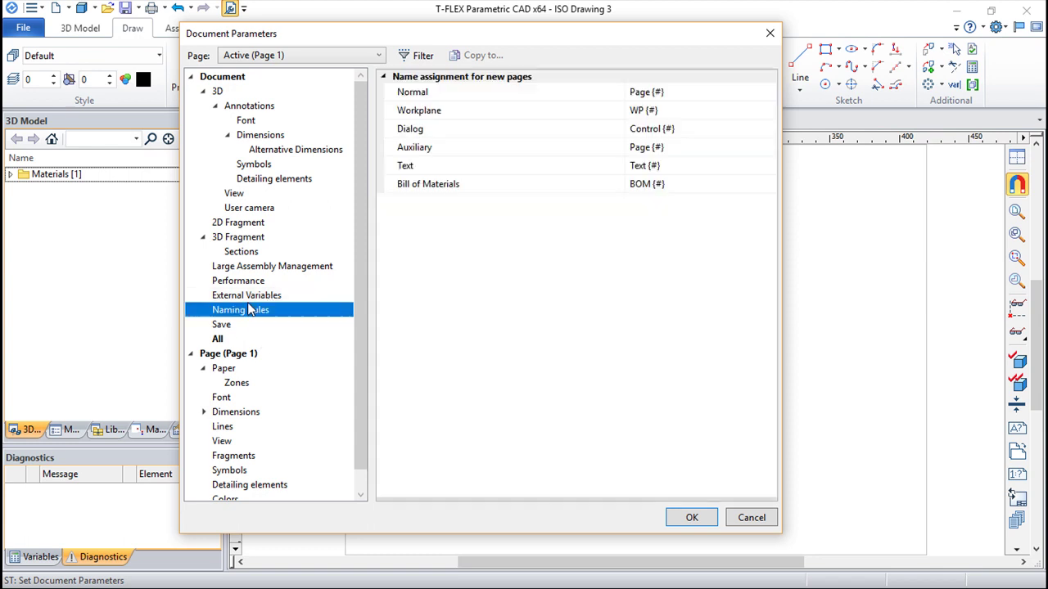
pyautogui.click(427, 90)
pyautogui.click(418, 112)
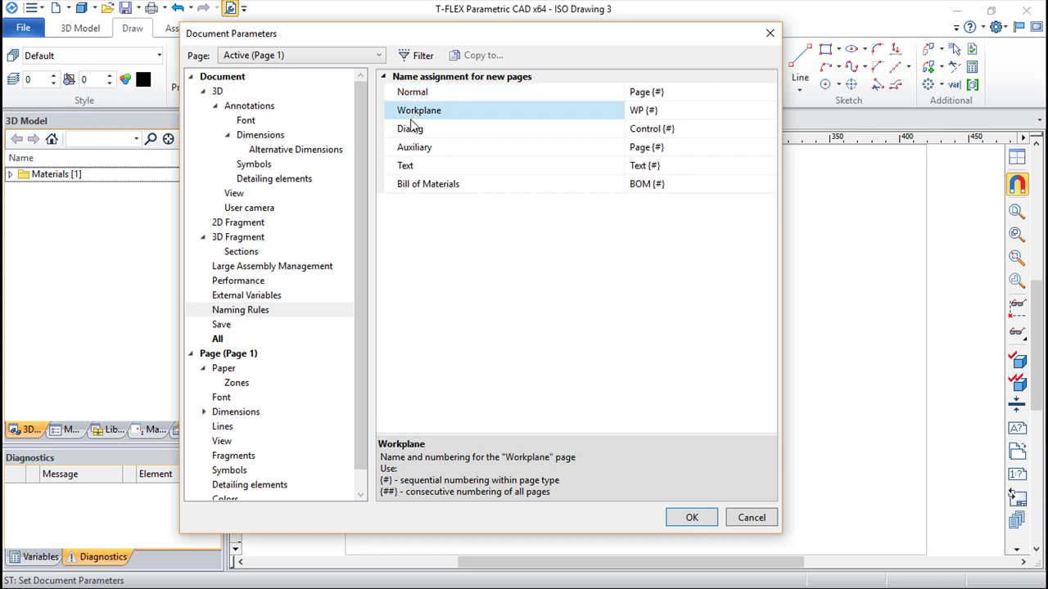
pyautogui.click(409, 129)
pyautogui.press('Up')
pyautogui.click(411, 130)
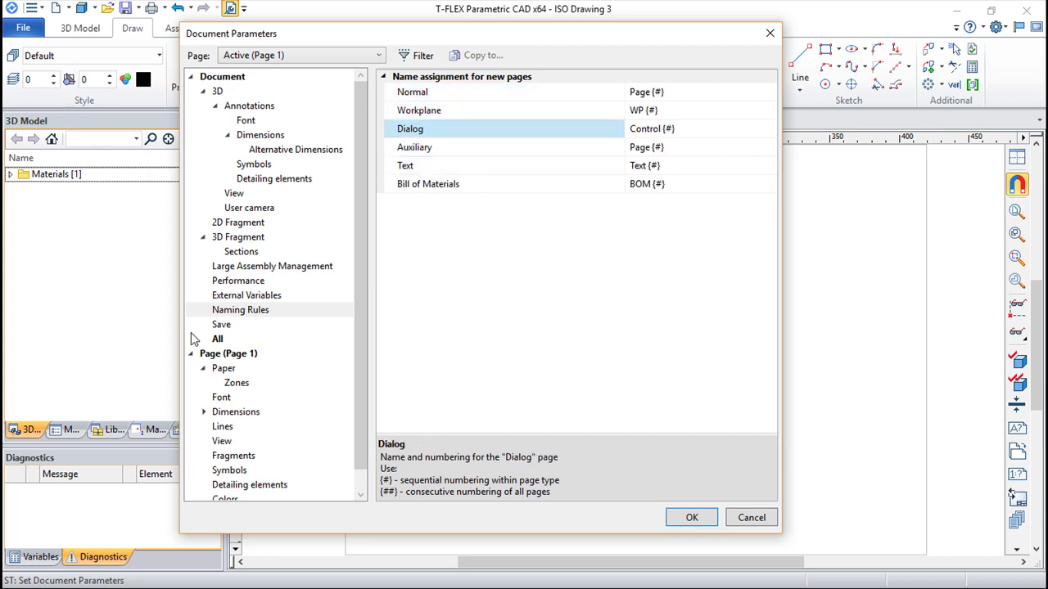
# - Review the document's save settings, including the icon saving modes and the preview options, keeping icon saving at Manually
pyautogui.click(237, 327)
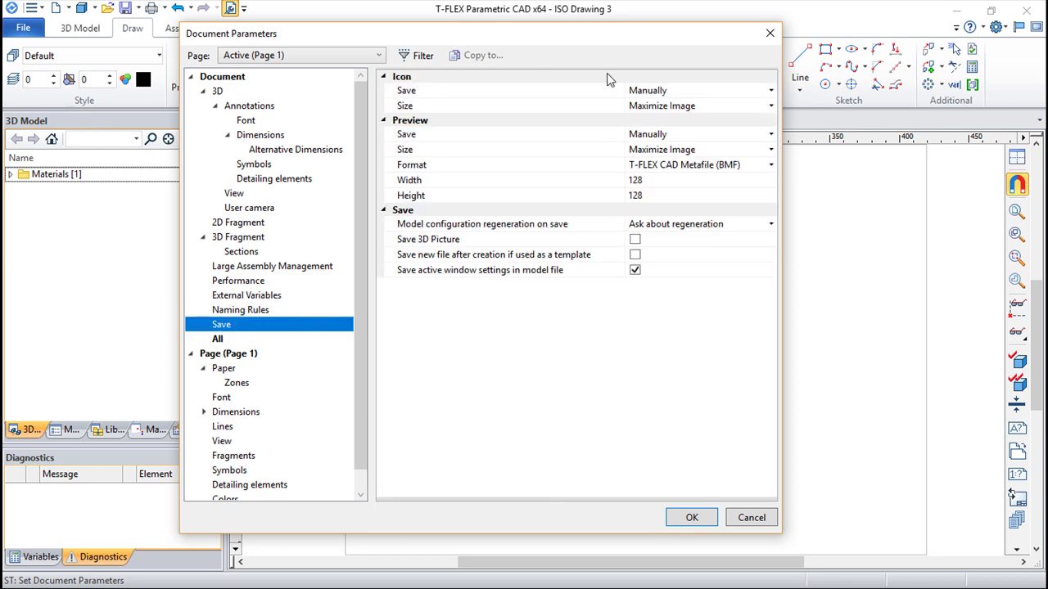
pyautogui.click(770, 91)
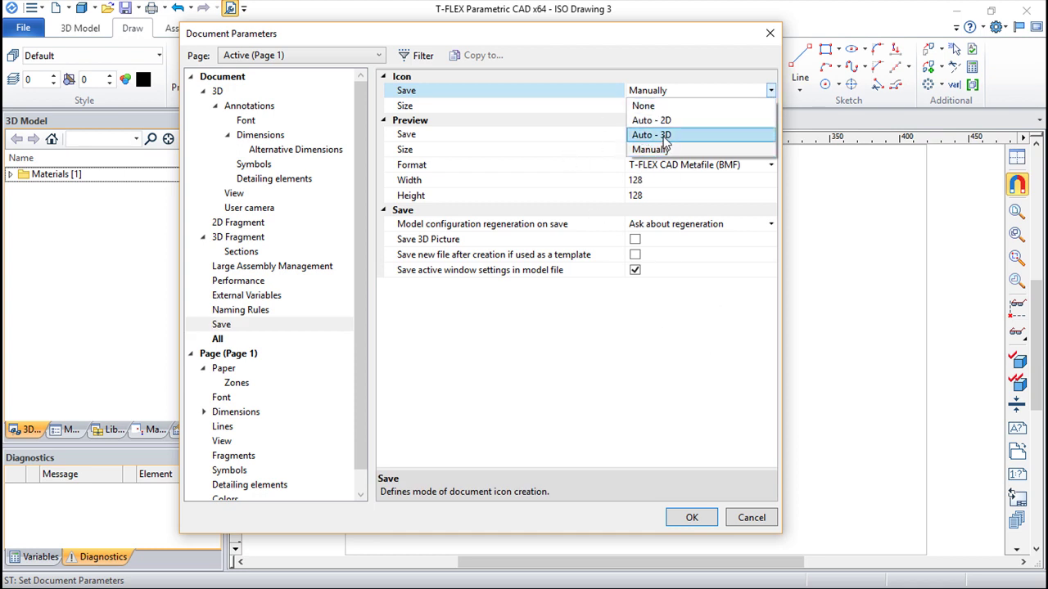
pyautogui.click(721, 149)
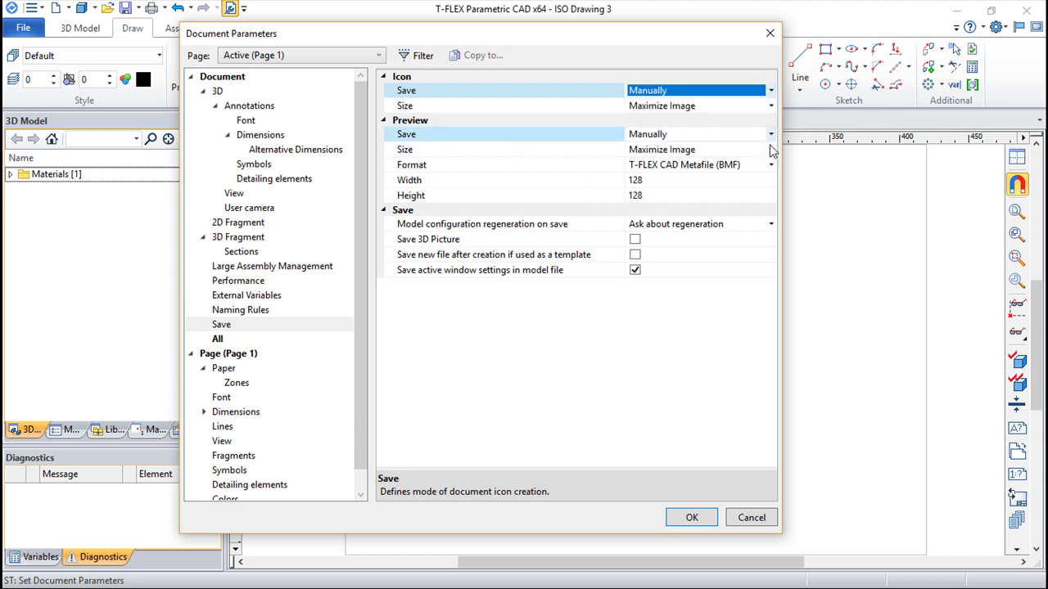
pyautogui.click(655, 179)
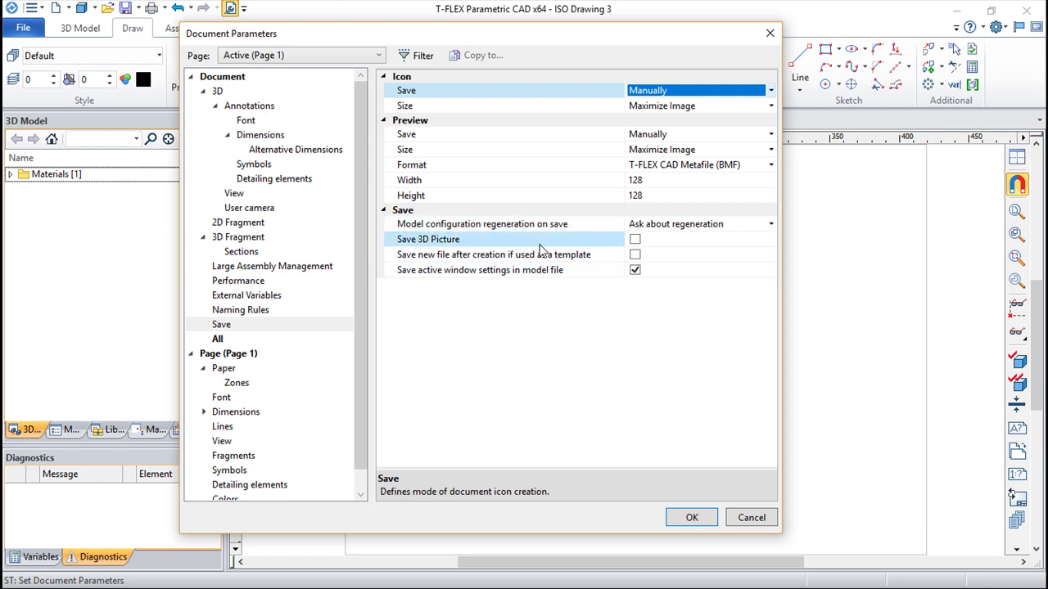
# - Review the page's paper size, zones and font settings
pyautogui.scroll(-1, 360, 317)
pyautogui.scroll(-1, 361, 316)
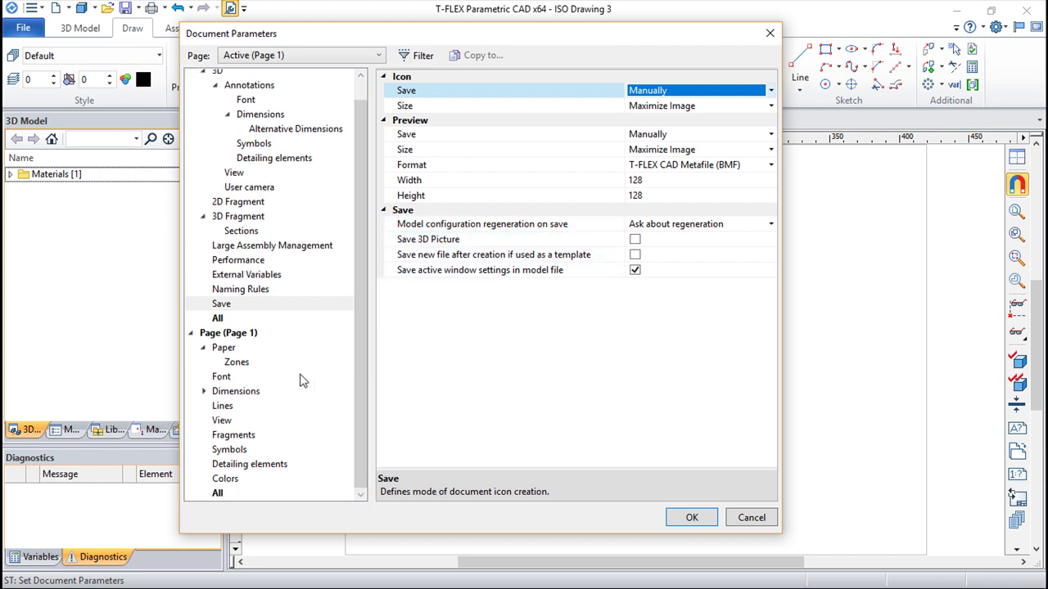
pyautogui.click(228, 351)
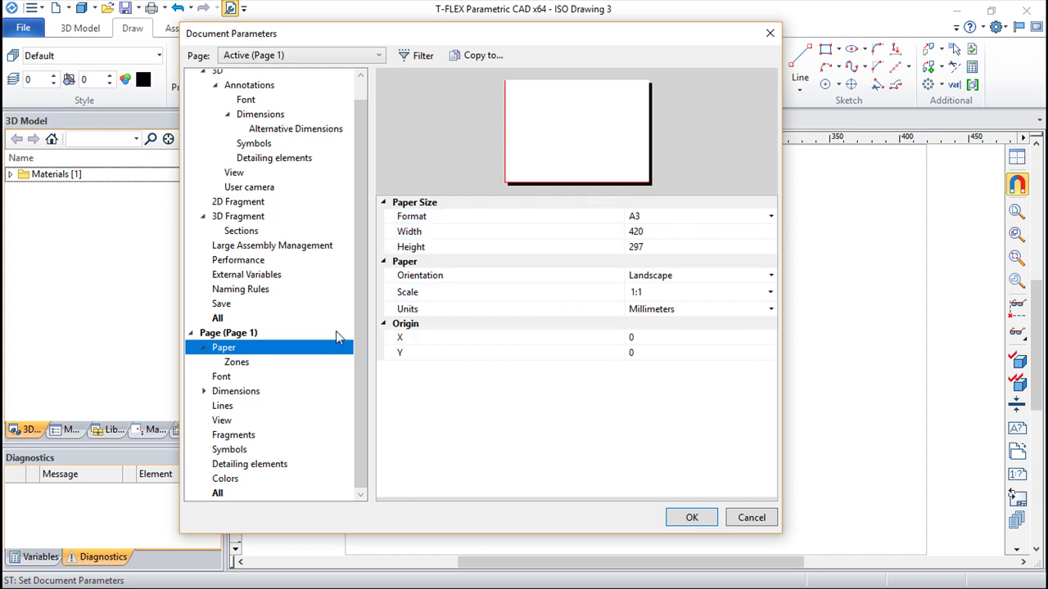
pyautogui.click(236, 362)
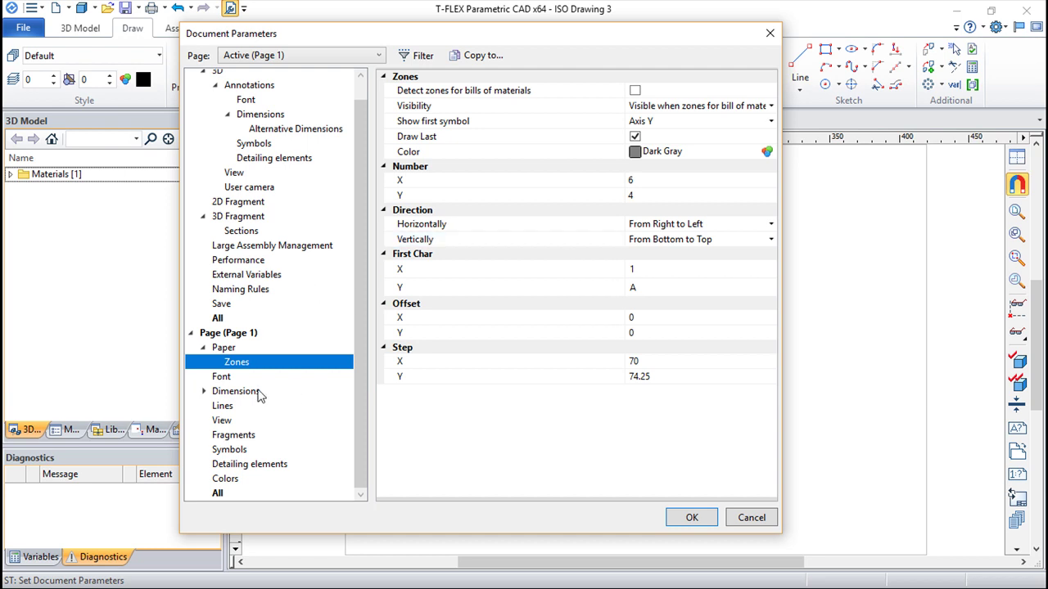
pyautogui.click(232, 380)
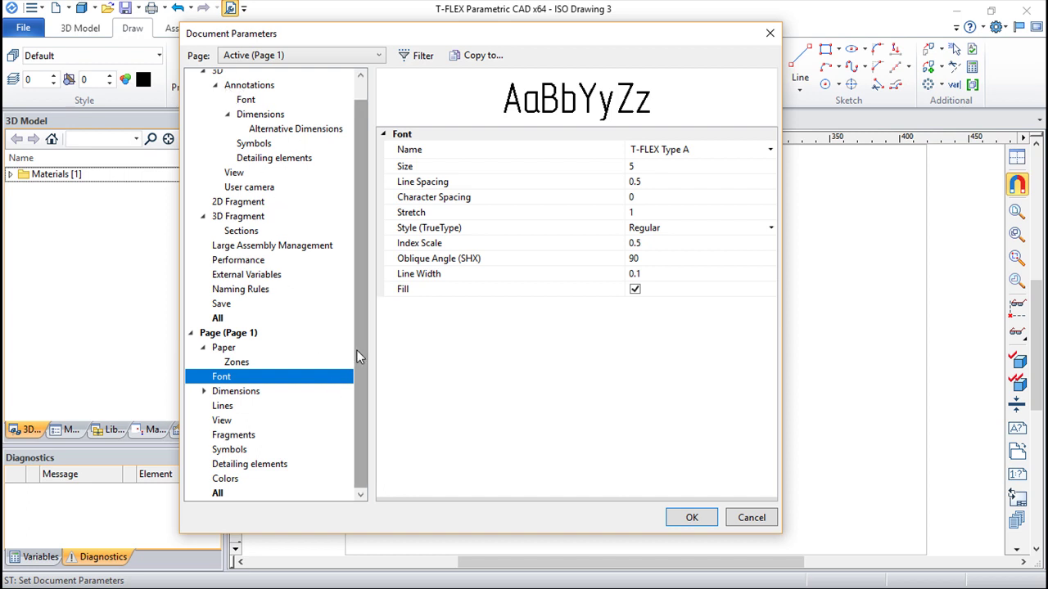
# - Review the page's dimension settings and its alternative dimension settings
pyautogui.click(204, 392)
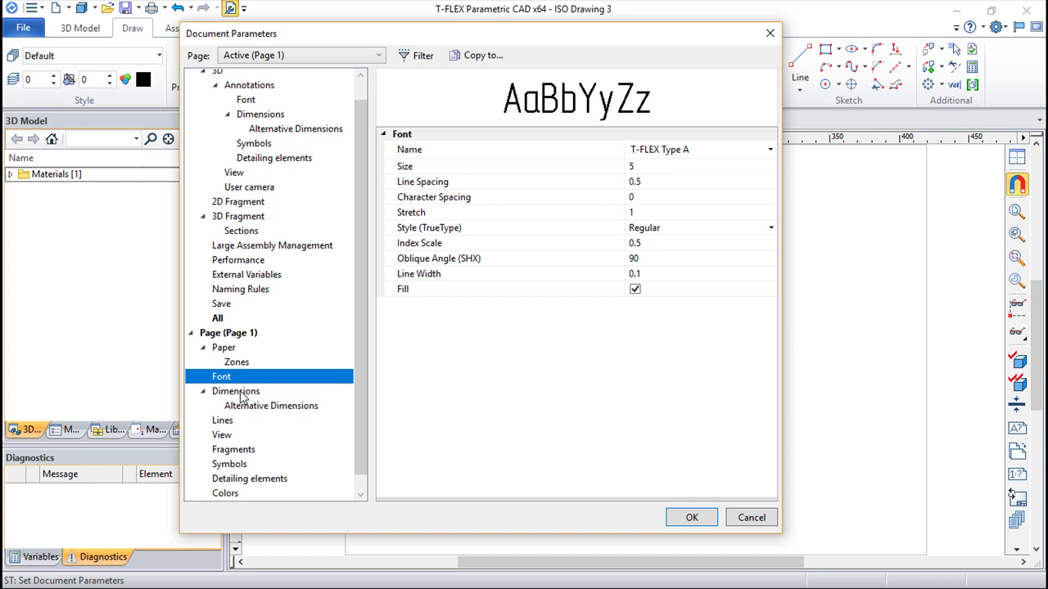
pyautogui.click(239, 393)
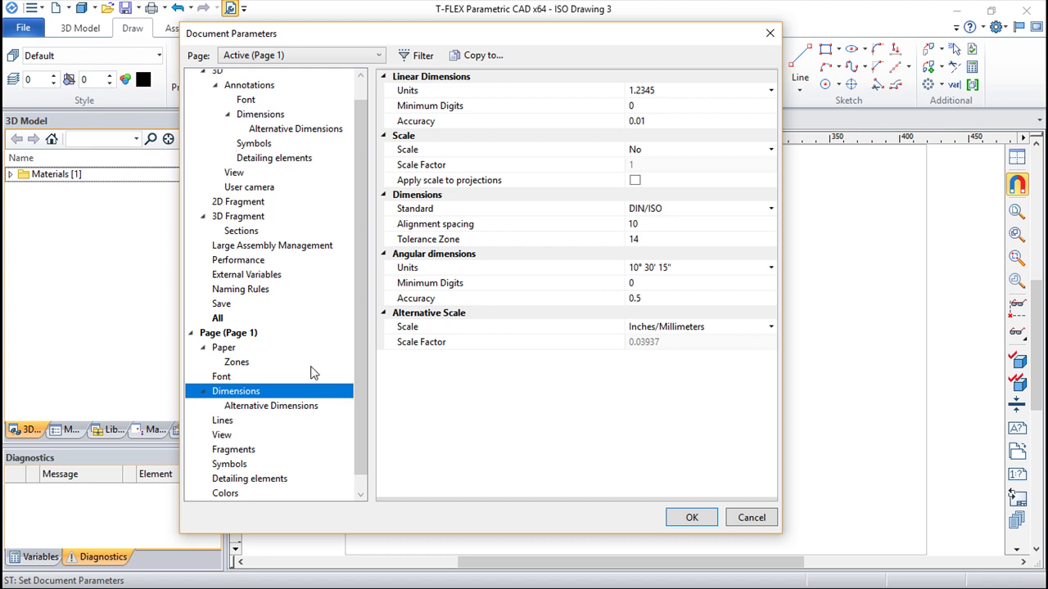
pyautogui.click(278, 408)
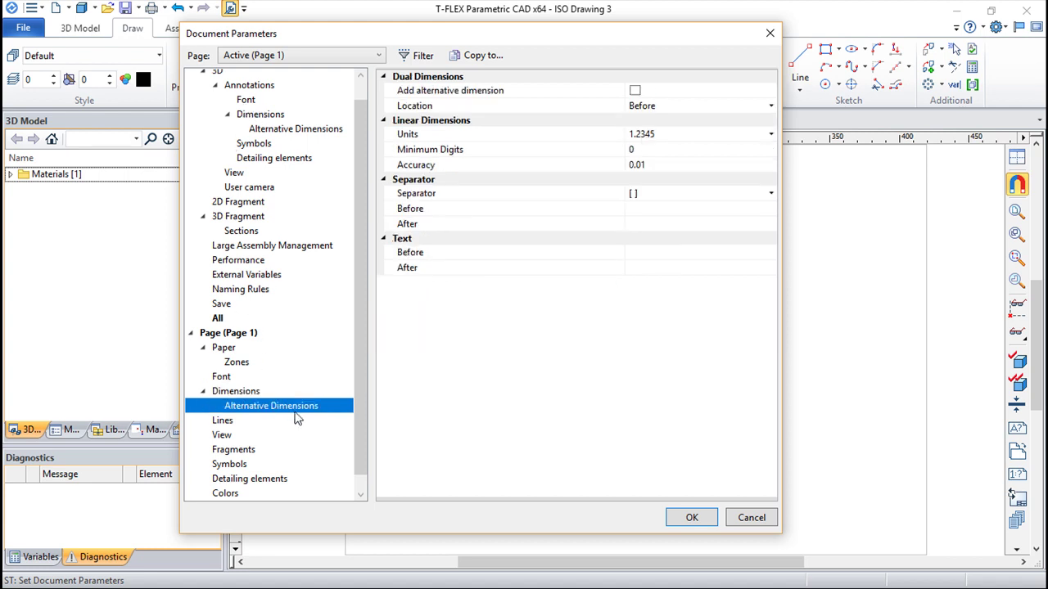
# - Review the page's line settings and view settings, including the element selection option
pyautogui.click(221, 422)
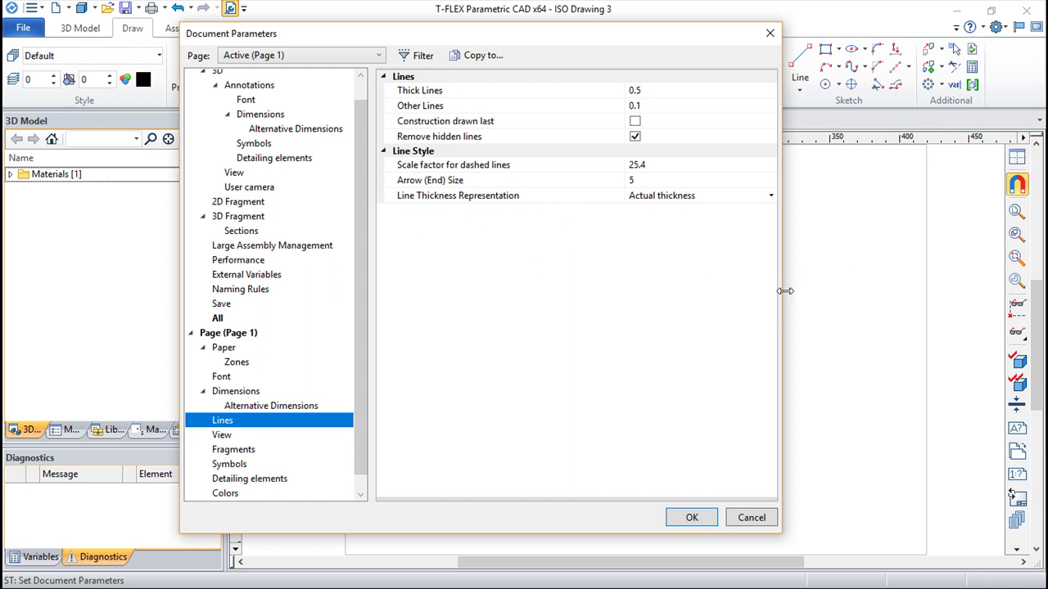
pyautogui.moveTo(359, 344); pyautogui.dragTo(359, 391)
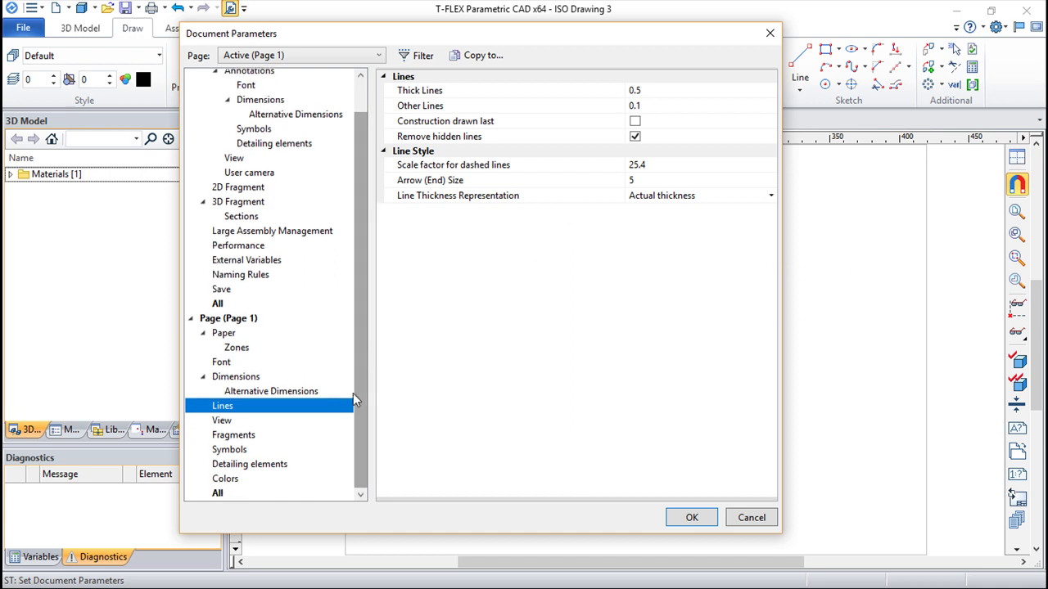
pyautogui.click(222, 422)
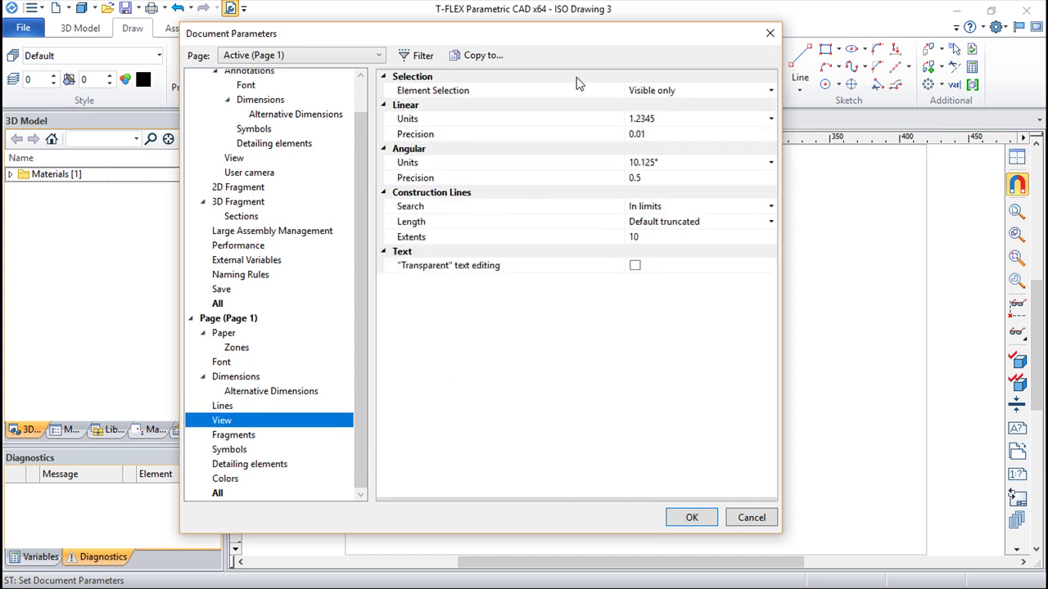
pyautogui.click(723, 93)
# - Review the page's fragment, symbol code and detailing element settings
pyautogui.click(225, 436)
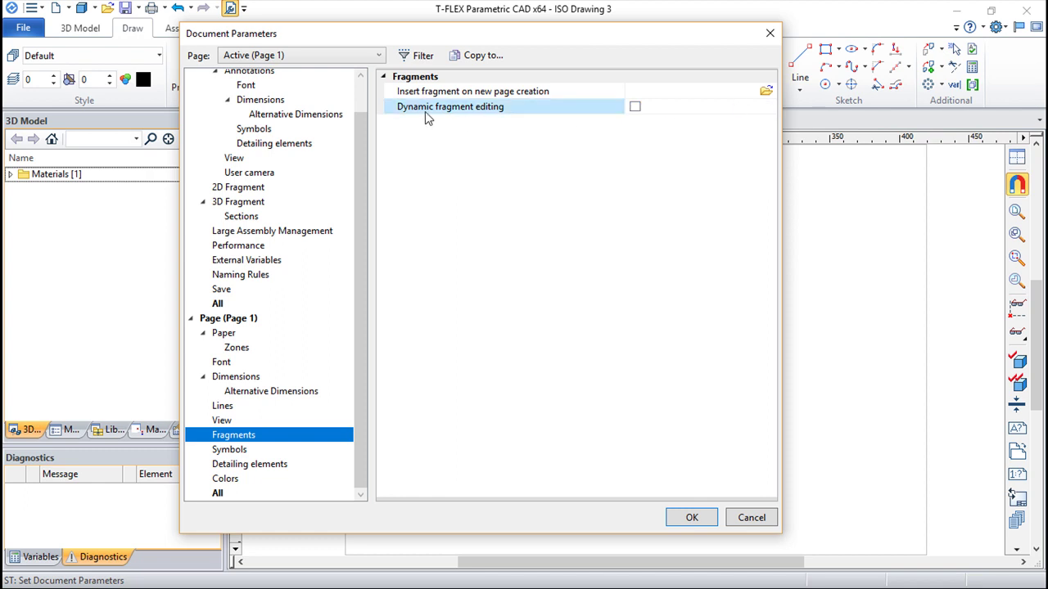
pyautogui.click(228, 452)
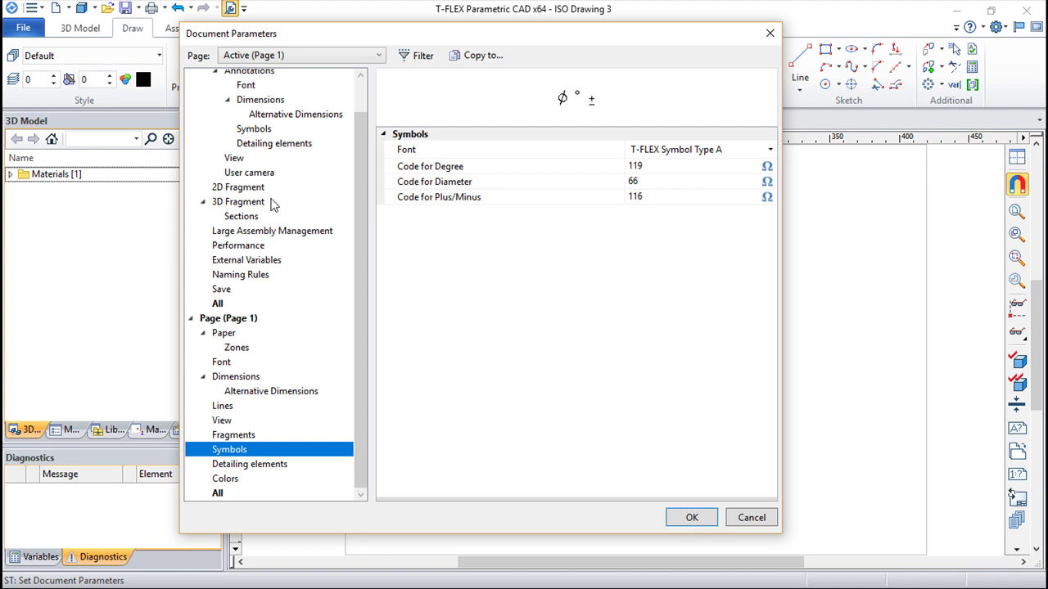
pyautogui.click(256, 464)
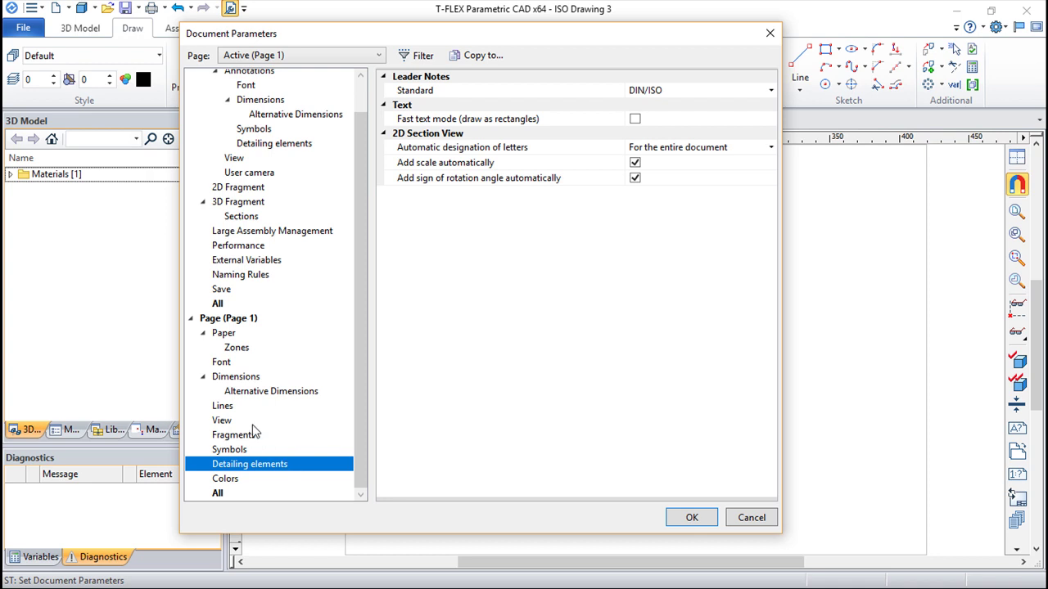
# - Review the page colors and the construction line color picker without choosing a color, and accept the document parameters
pyautogui.click(224, 481)
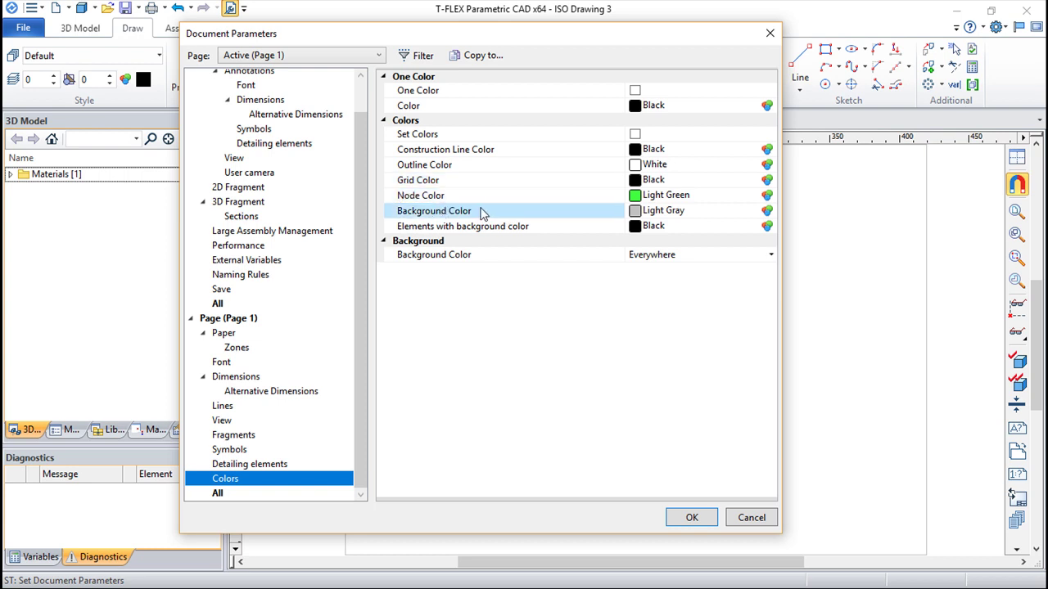
pyautogui.click(766, 150)
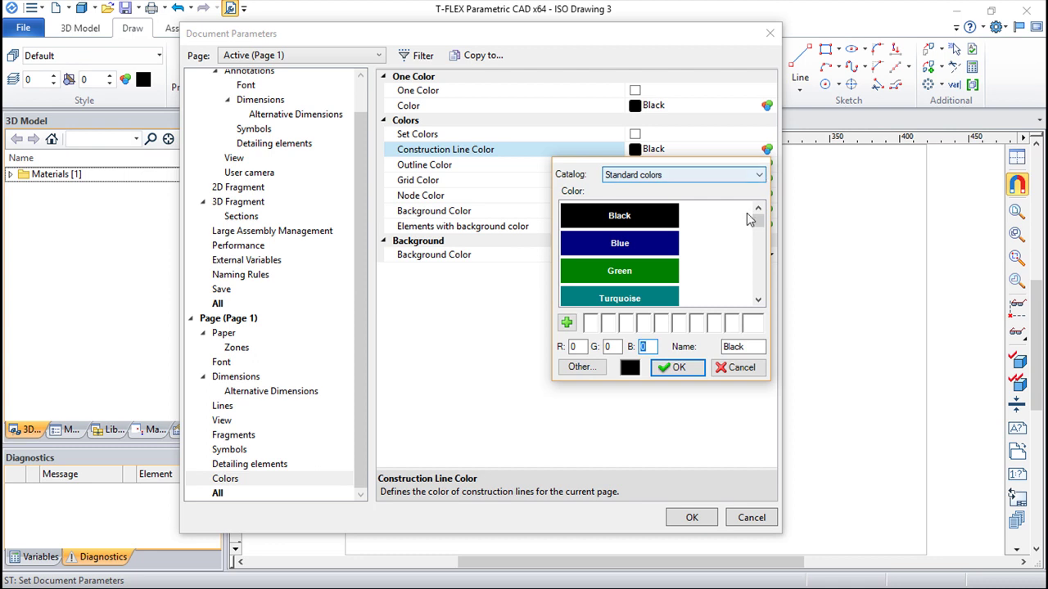
pyautogui.moveTo(757, 229)
pyautogui.mouseDown()
pyautogui.moveTo(758, 245)
pyautogui.moveTo(758, 216)
pyautogui.mouseUp()
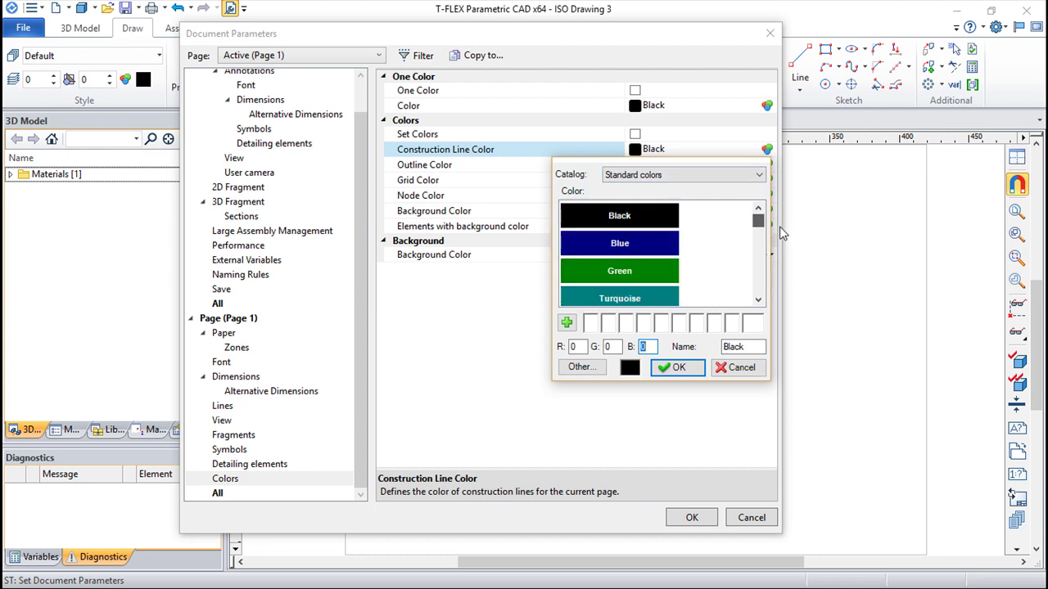
pyautogui.click(741, 367)
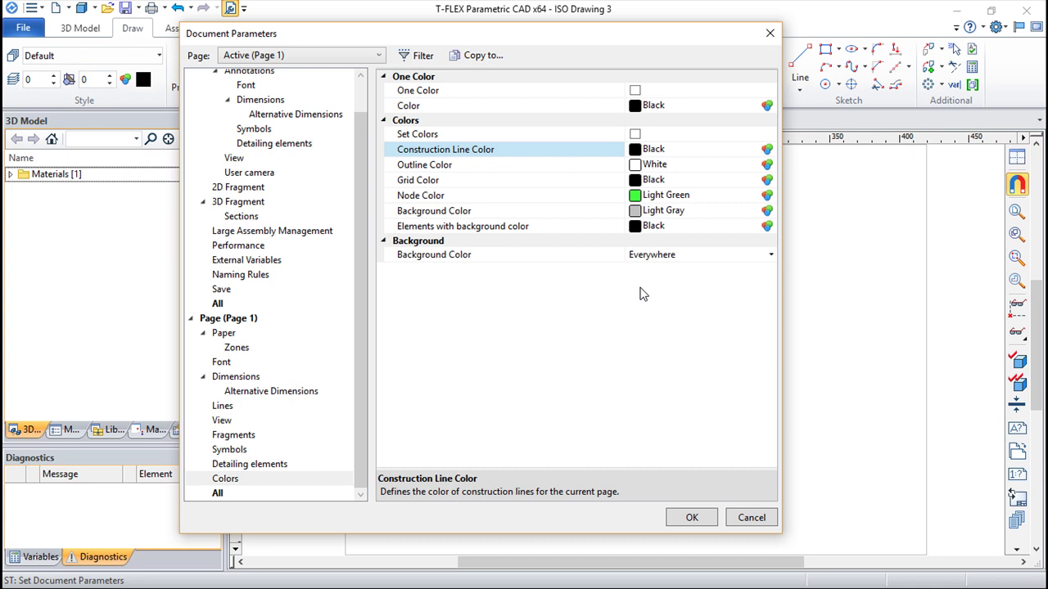
pyautogui.click(692, 518)
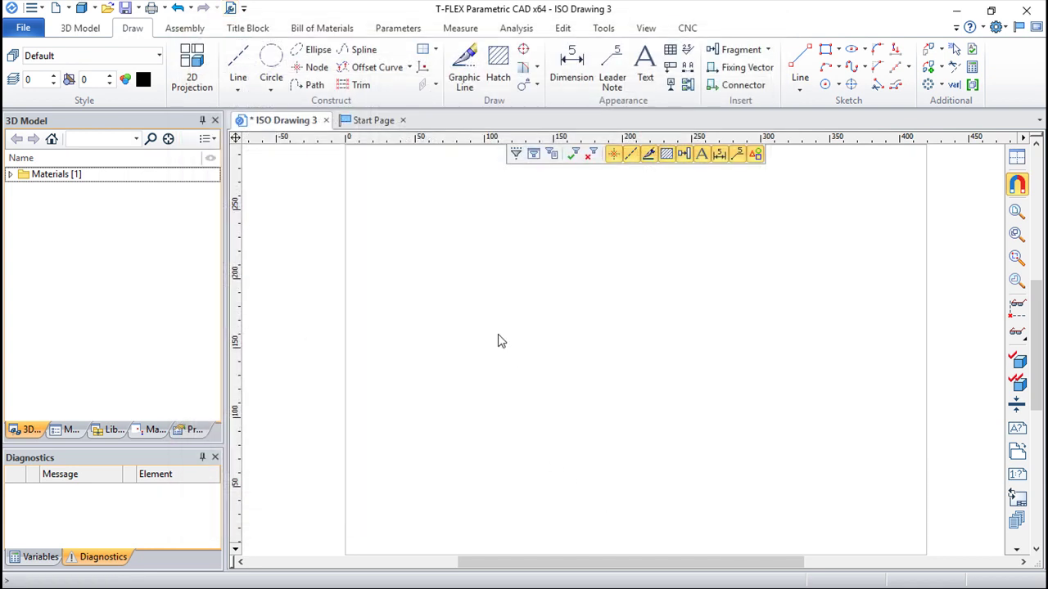